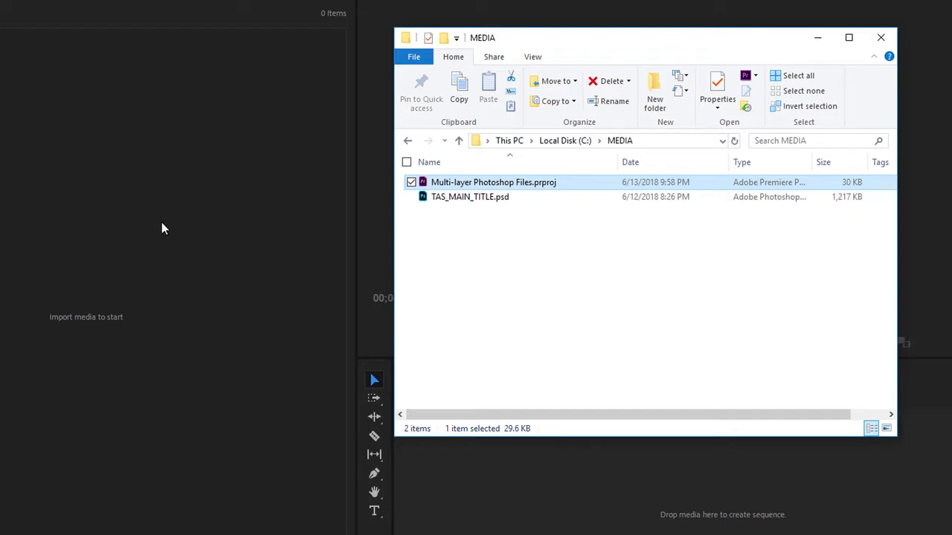
# Open TAS_MAIN_TITLE.psd in Photoshop and briefly hide and show the black background on Layer 2
pyautogui.click(422, 200)
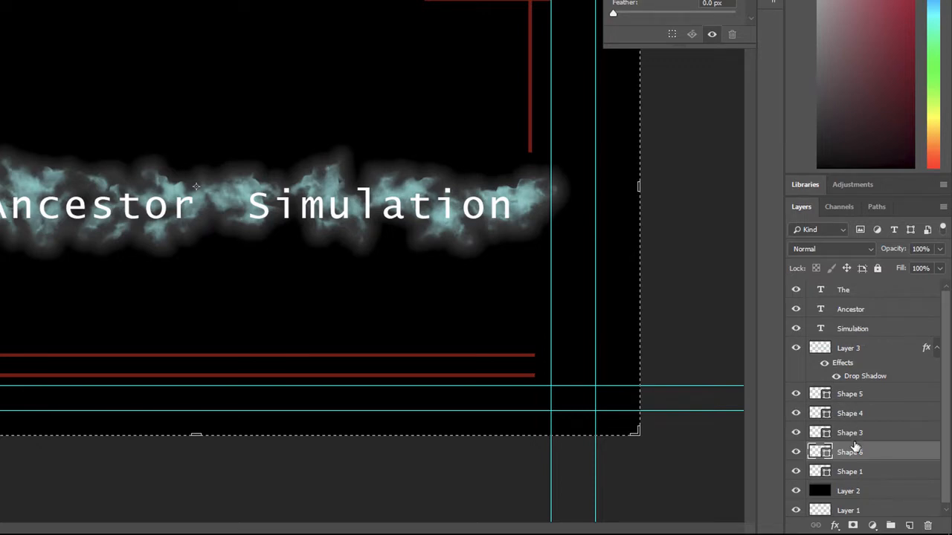
pyautogui.click(797, 493)
pyautogui.click(797, 492)
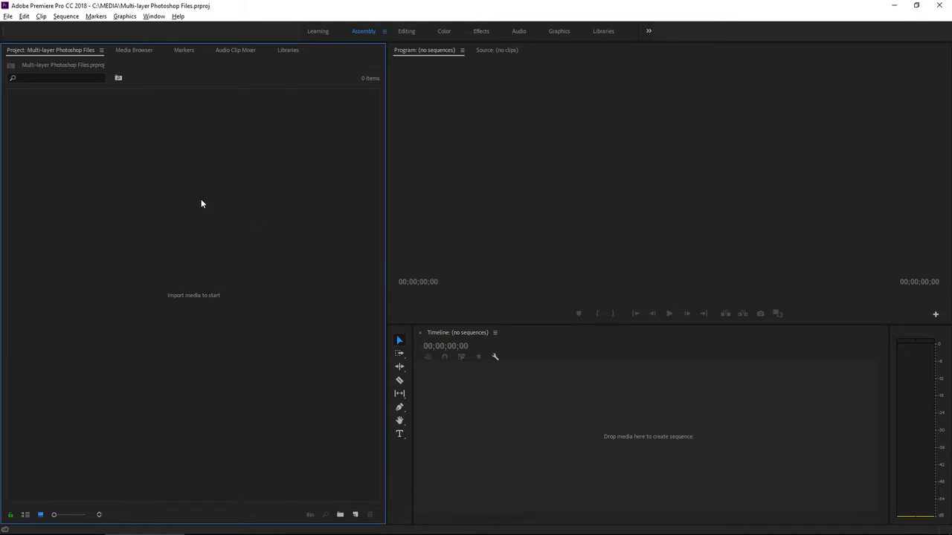
# In Premiere Pro, import TAS_MAIN_TITLE.psd with Merge All Layers and open the clip in the source monitor
pyautogui.rightClick(154, 187)
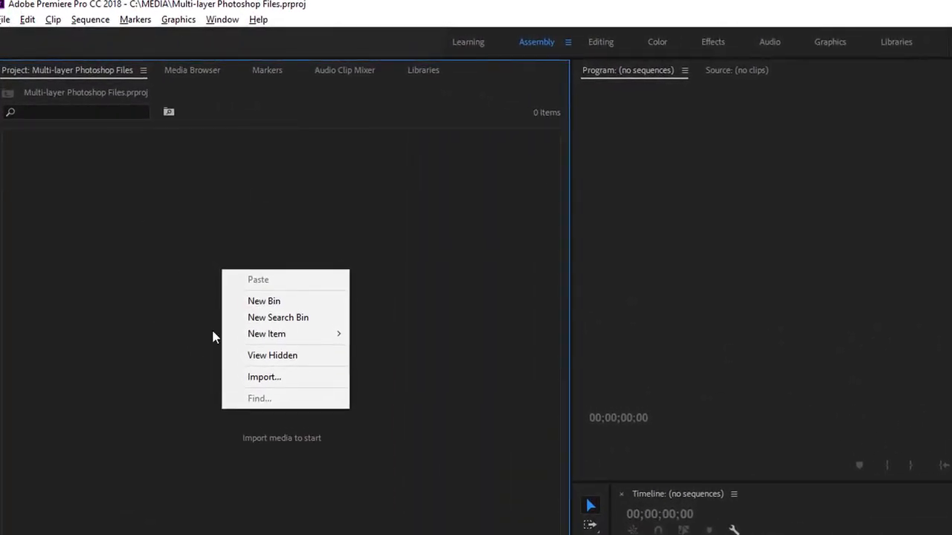
pyautogui.click(295, 386)
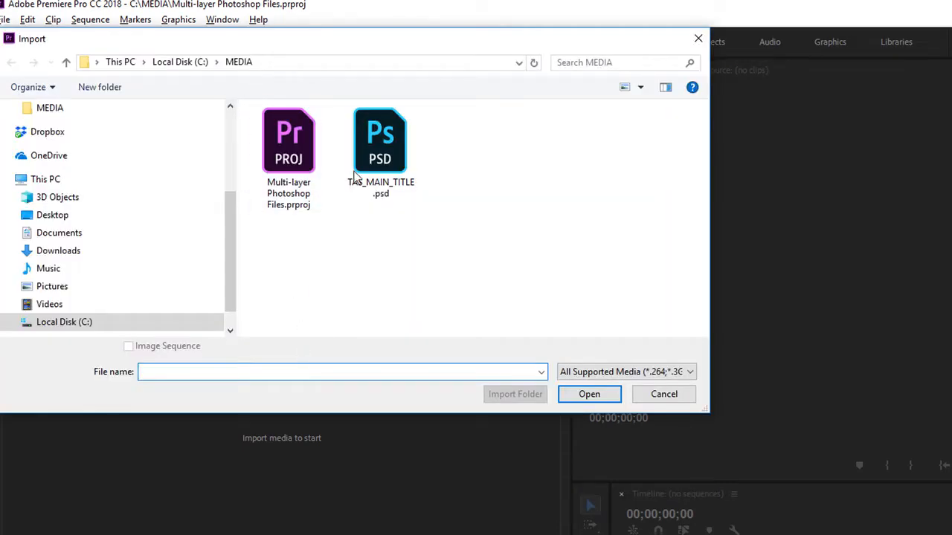
pyautogui.click(373, 159)
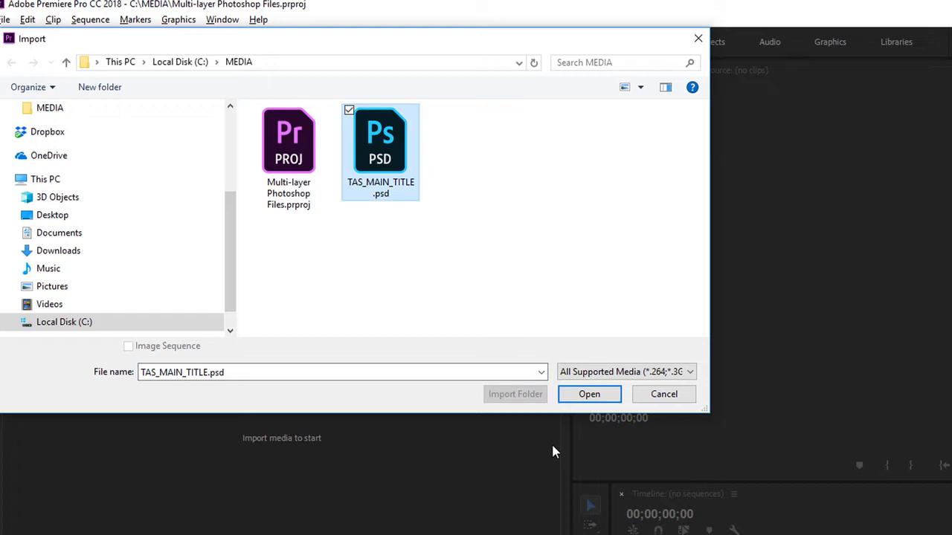
pyautogui.click(581, 400)
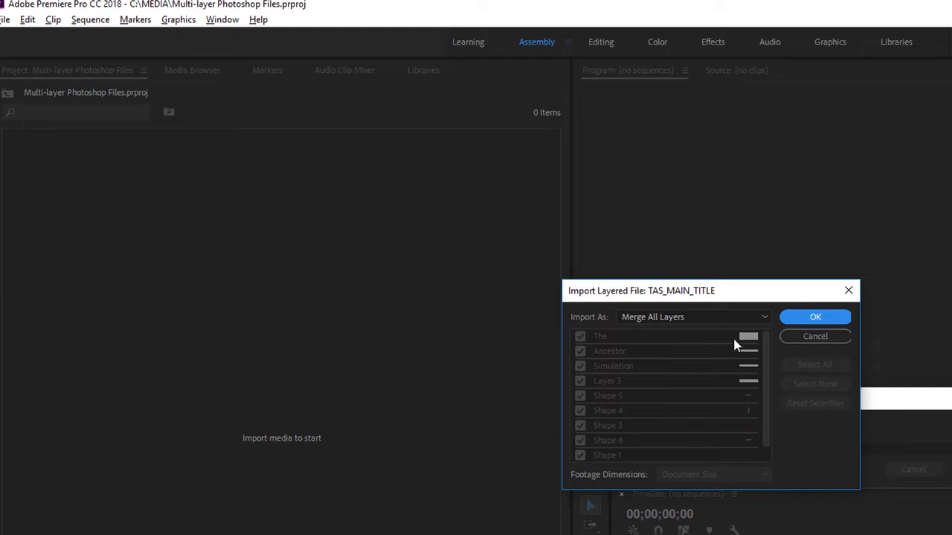
pyautogui.moveTo(763, 346)
pyautogui.mouseDown()
pyautogui.moveTo(769, 376)
pyautogui.moveTo(770, 350)
pyautogui.mouseUp()
pyautogui.click(810, 318)
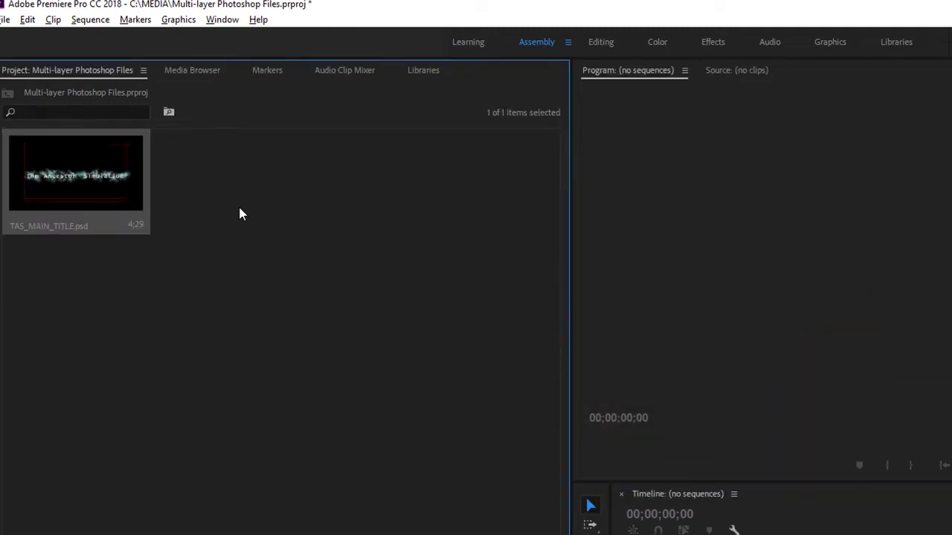
pyautogui.doubleClick(119, 180)
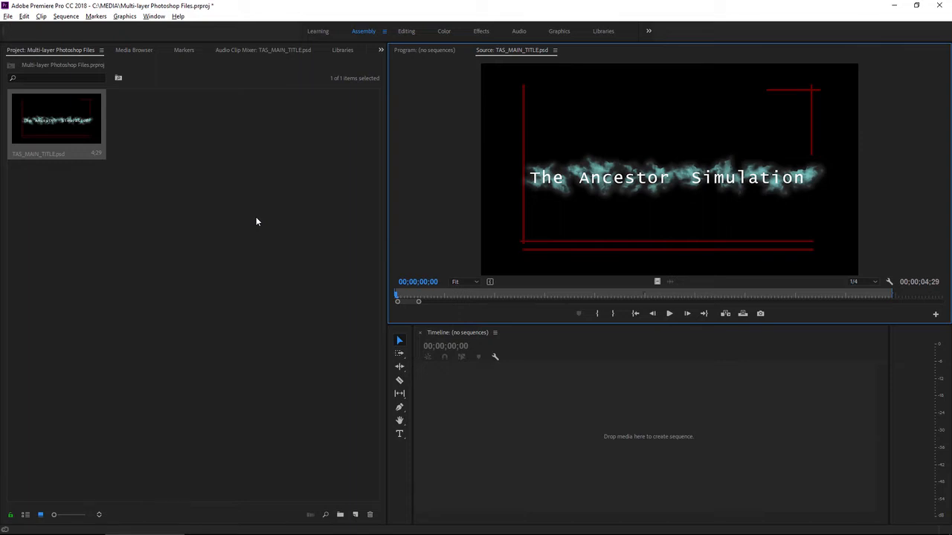
# Import TAS_MAIN_TITLE.psd again as Merged Layers, excluding the black background Layer 2
pyautogui.rightClick(225, 178)
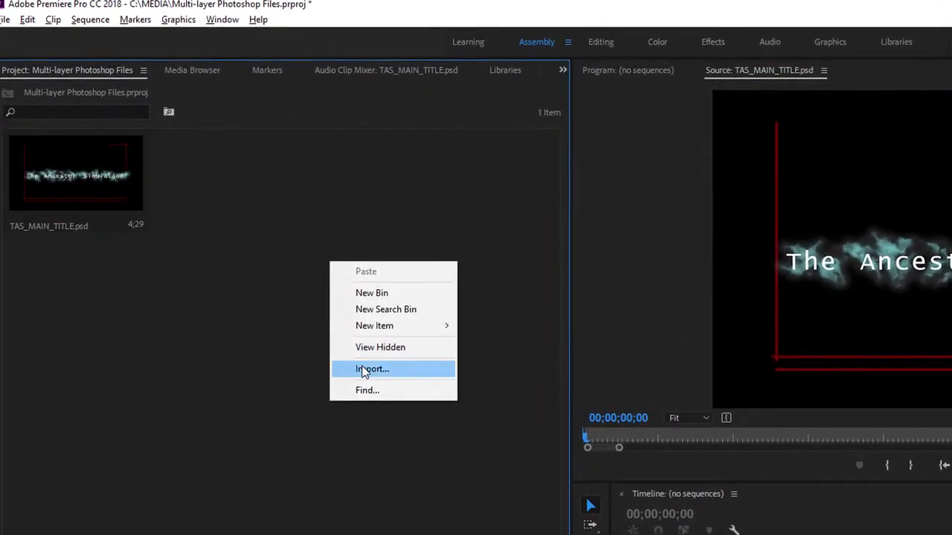
pyautogui.click(357, 357)
pyautogui.click(381, 149)
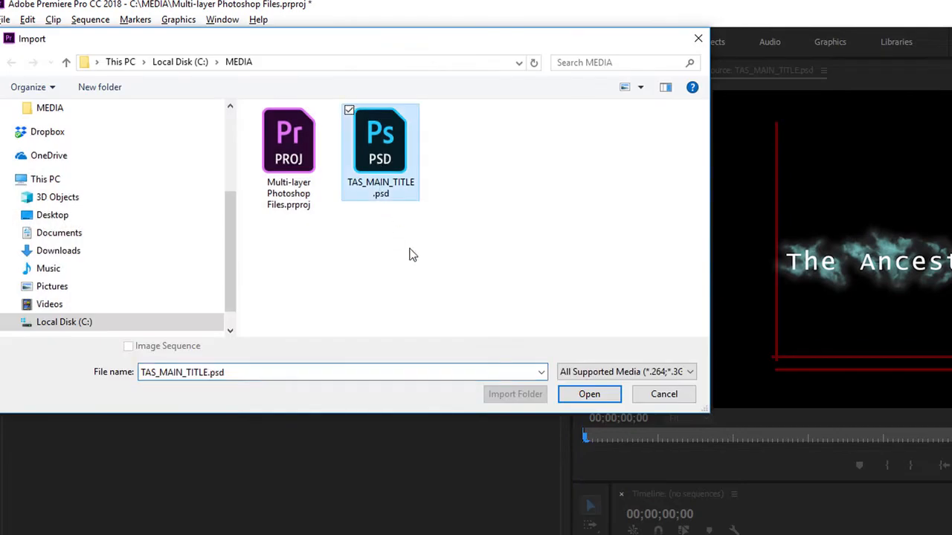
pyautogui.click(589, 394)
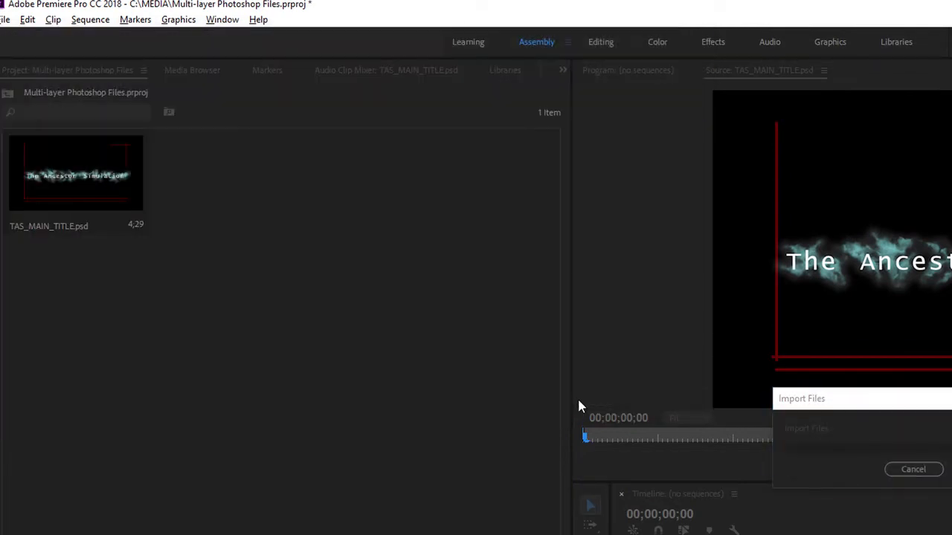
pyautogui.click(690, 320)
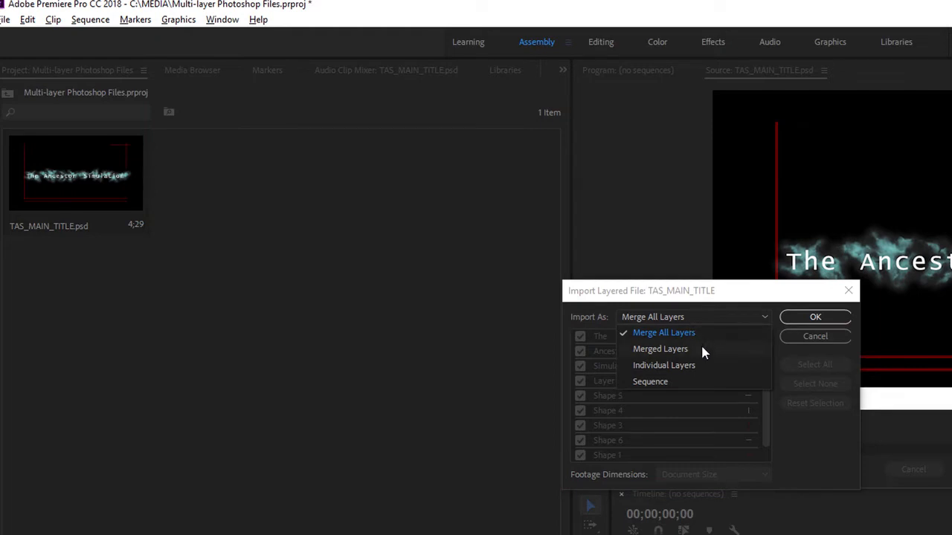
pyautogui.click(702, 351)
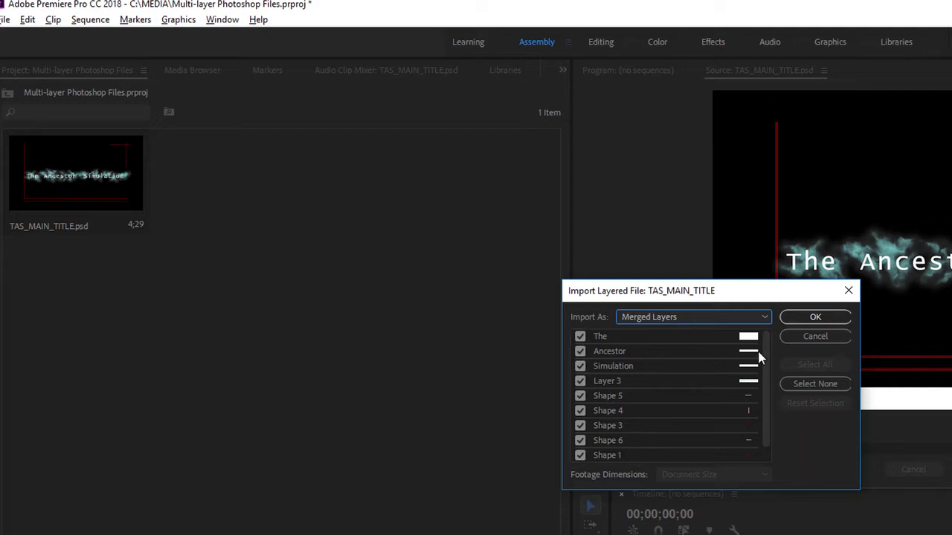
pyautogui.moveTo(768, 392)
pyautogui.mouseDown()
pyautogui.moveTo(769, 424)
pyautogui.moveTo(769, 383)
pyautogui.mouseUp()
pyautogui.moveTo(770, 388); pyautogui.dragTo(769, 416)
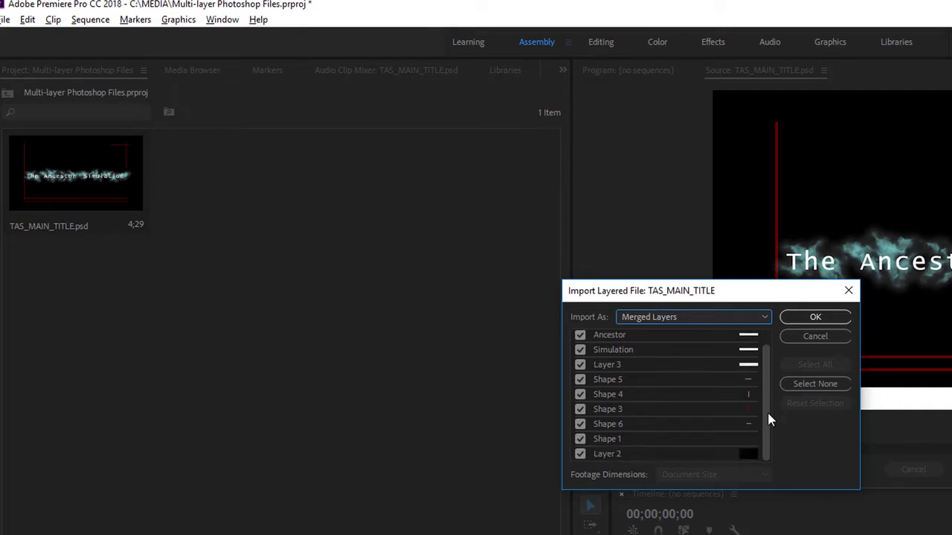
pyautogui.click(580, 454)
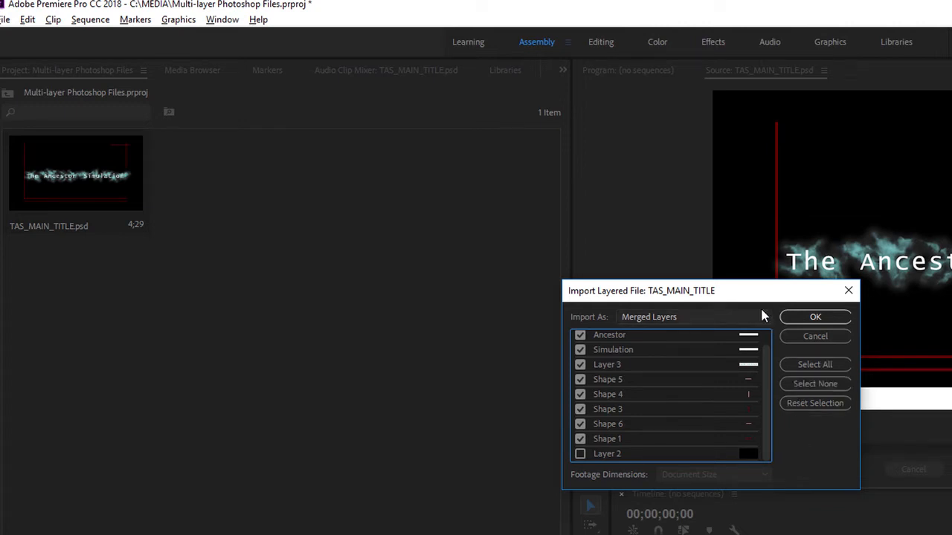
pyautogui.click(814, 318)
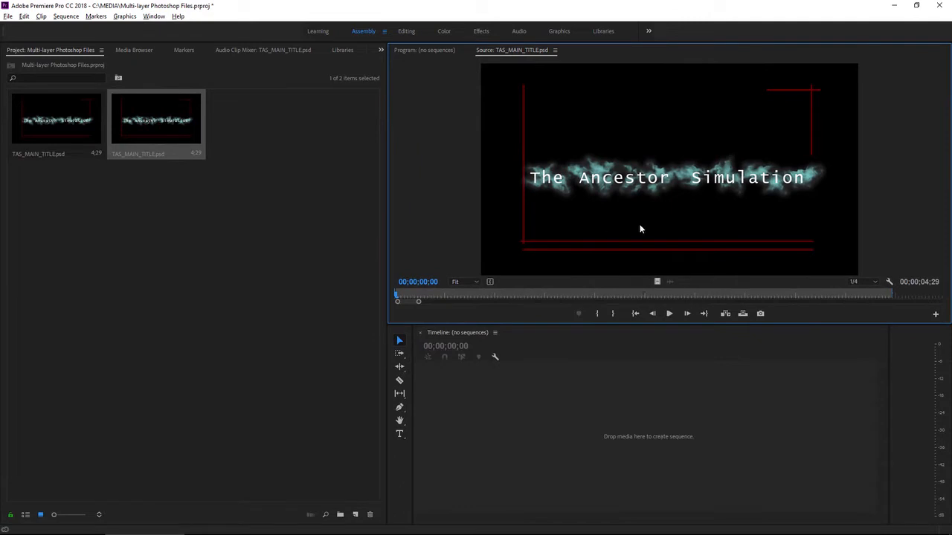
# Enable the transparency grid for the source monitor and load the first imported title clip to compare its background
pyautogui.click(890, 281)
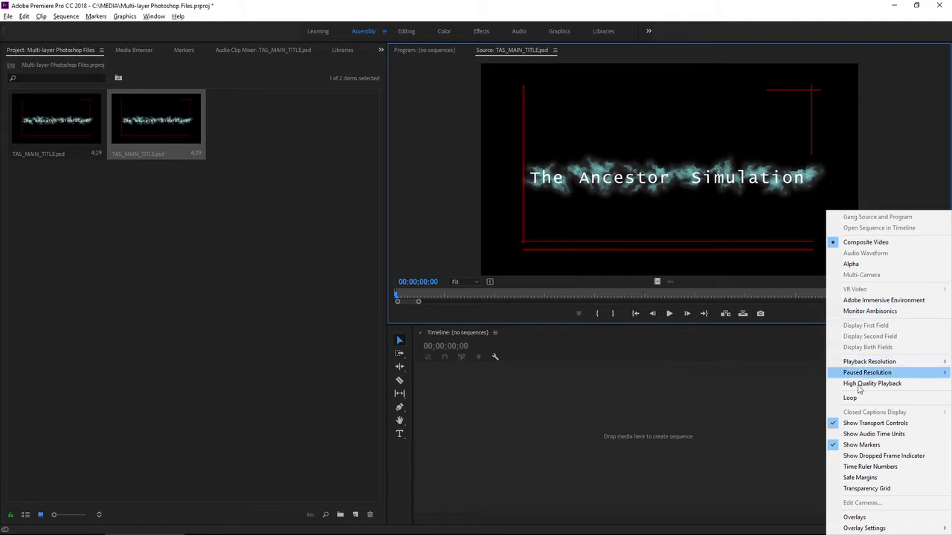
pyautogui.click(897, 490)
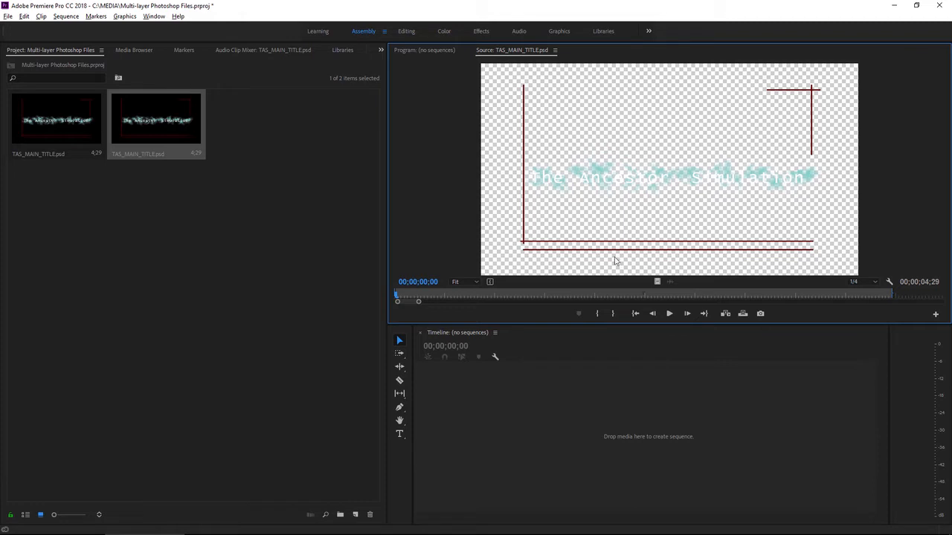
pyautogui.doubleClick(63, 111)
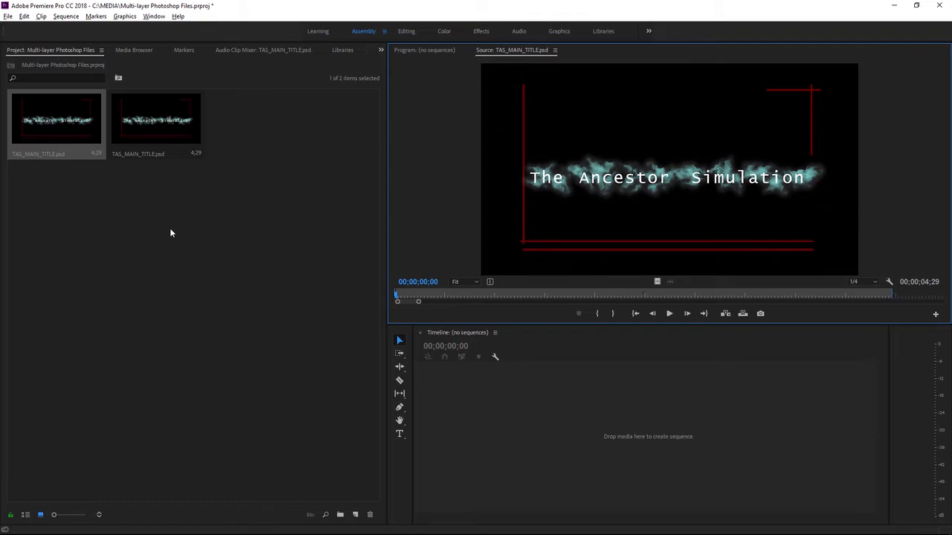
# Switch to Photoshop, change the fill of all five red shape layers to blue, and save the PSD
pyautogui.hotkey('alt', 'Tab')
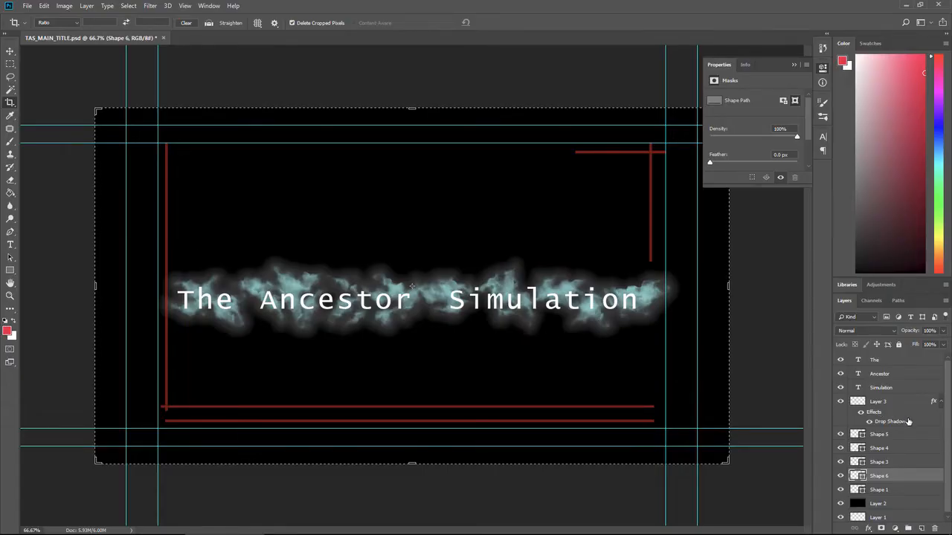
pyautogui.click(912, 493)
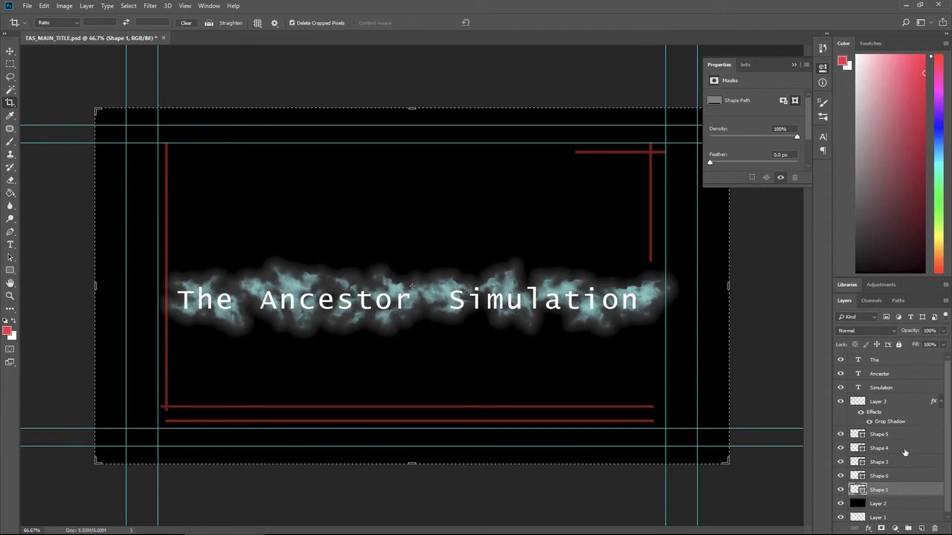
pyautogui.keyDown('shift'); pyautogui.click(905, 437); pyautogui.keyUp('shift')
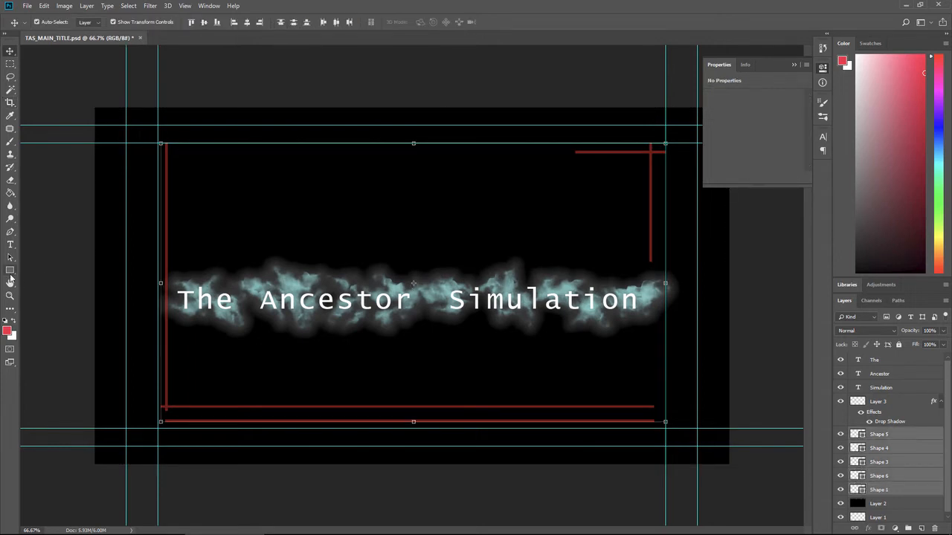
pyautogui.click(10, 270)
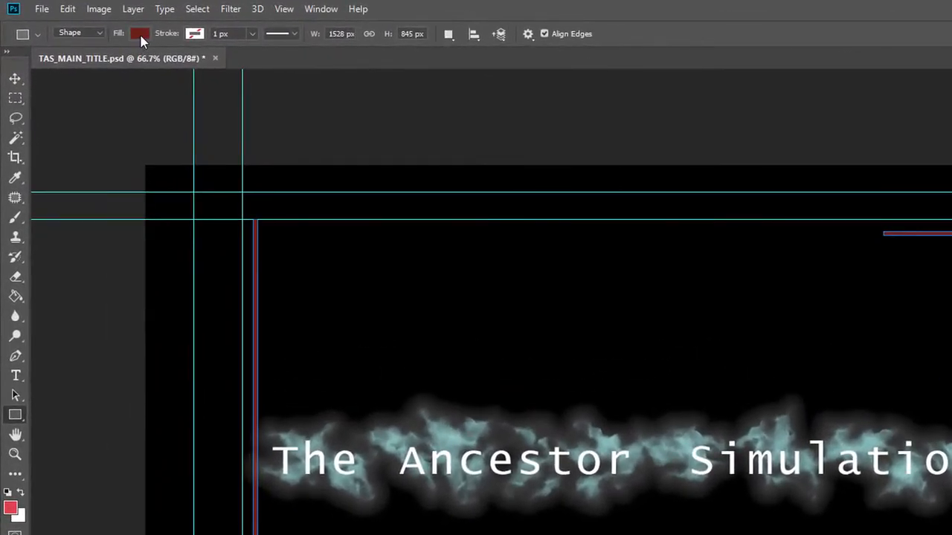
pyautogui.click(139, 34)
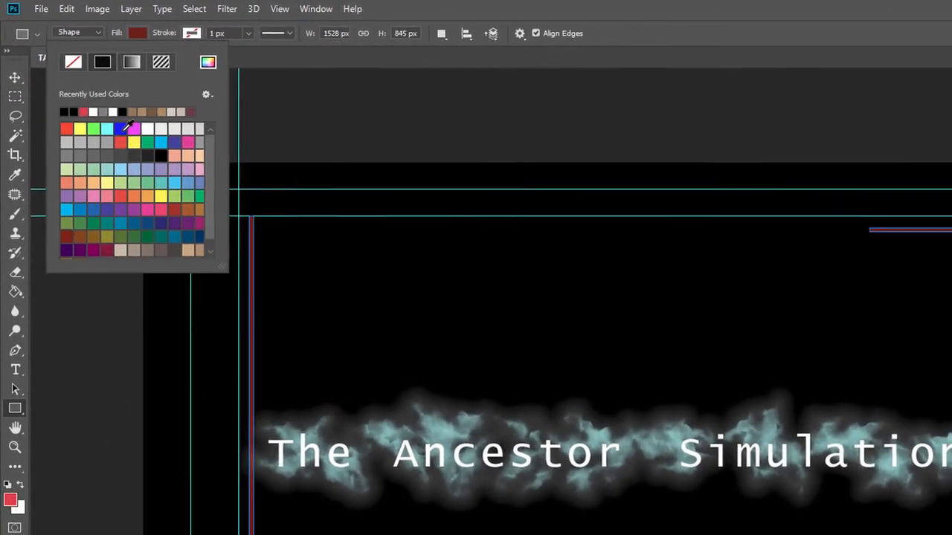
pyautogui.click(123, 131)
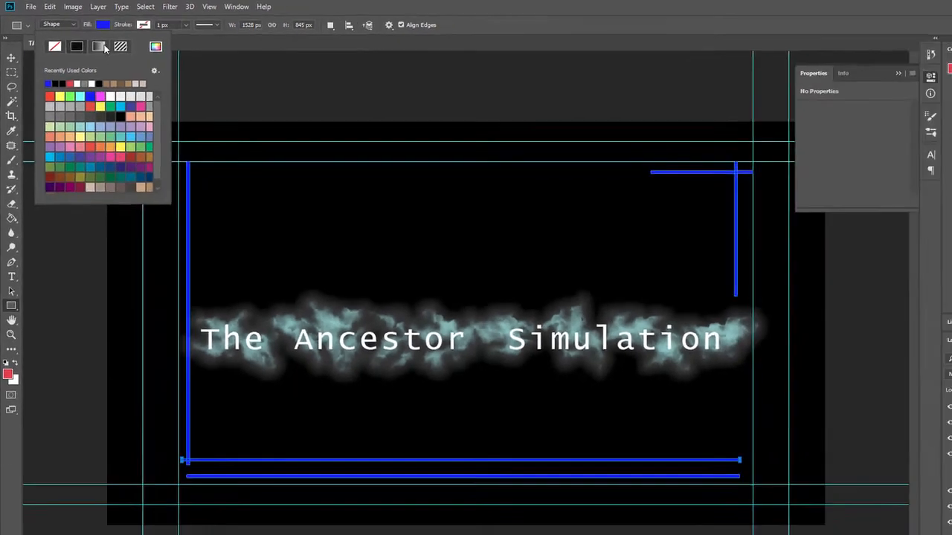
pyautogui.click(139, 34)
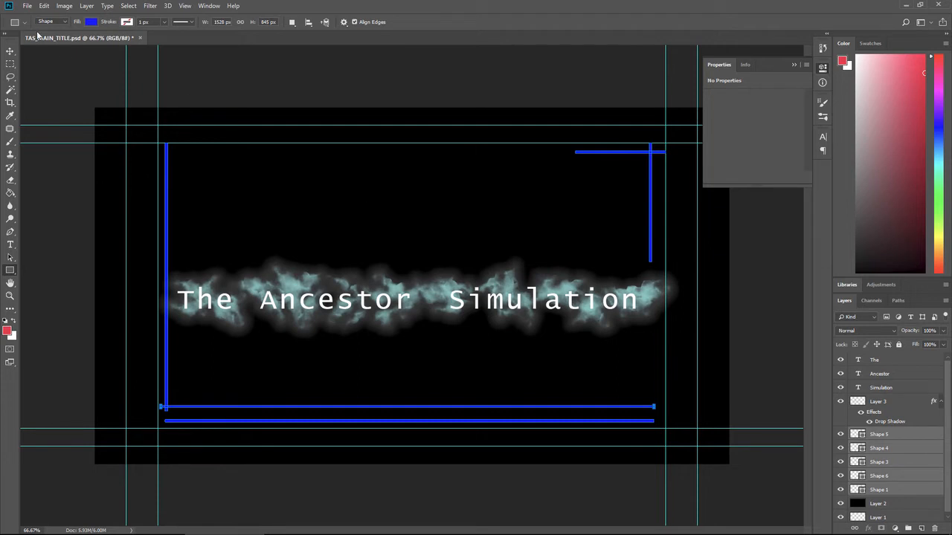
pyautogui.click(28, 6)
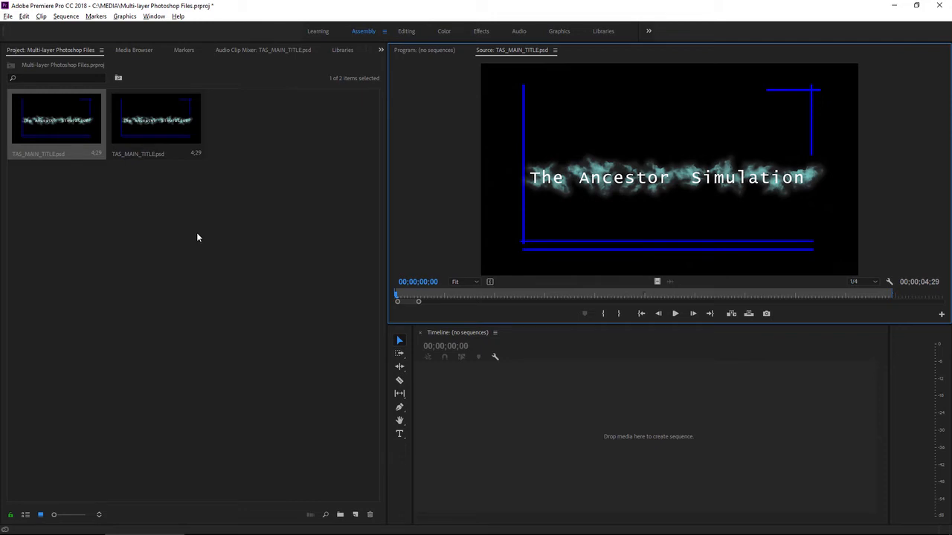
# Undo the blue fill on the shape layers in Photoshop and return to Premiere Pro
pyautogui.hotkey('alt', 'Tab')
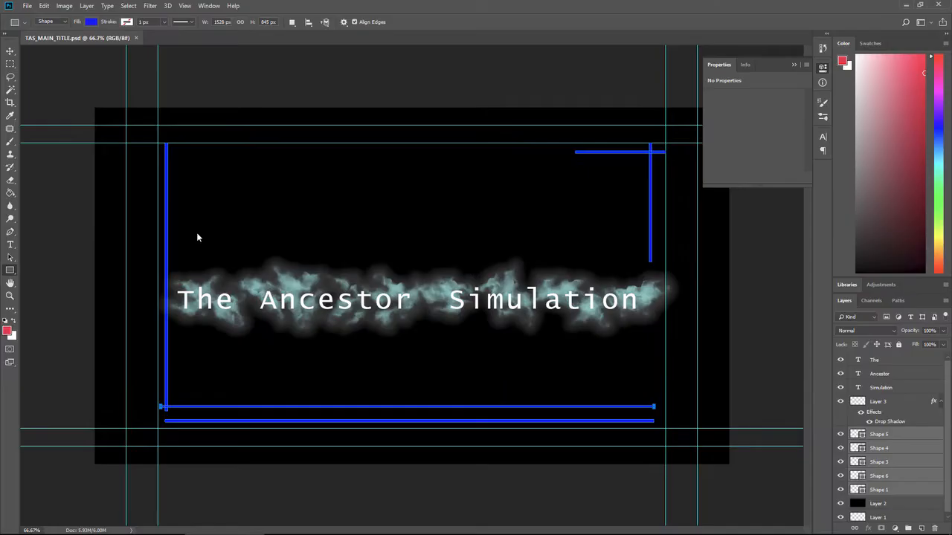
pyautogui.hotkey('alt', 'BackSpace')
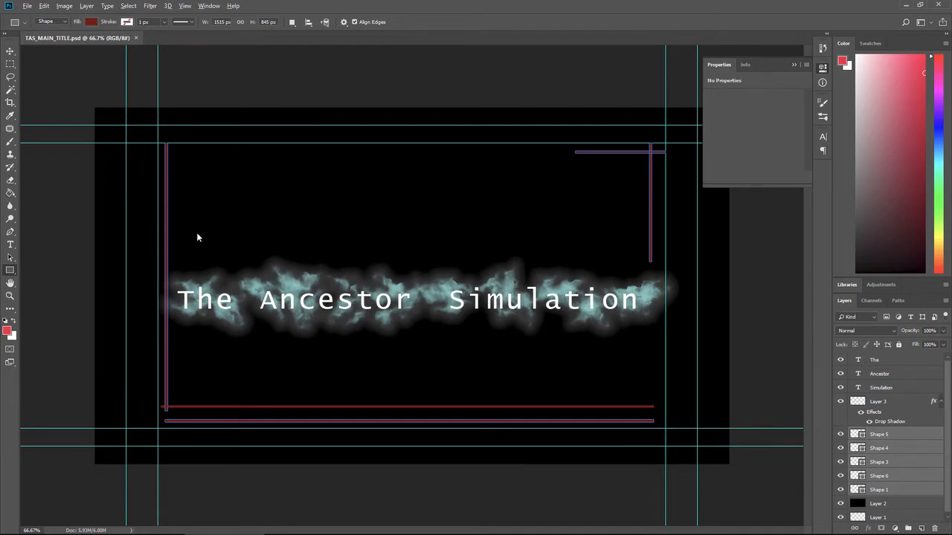
pyautogui.hotkey('alt', 'Tab')
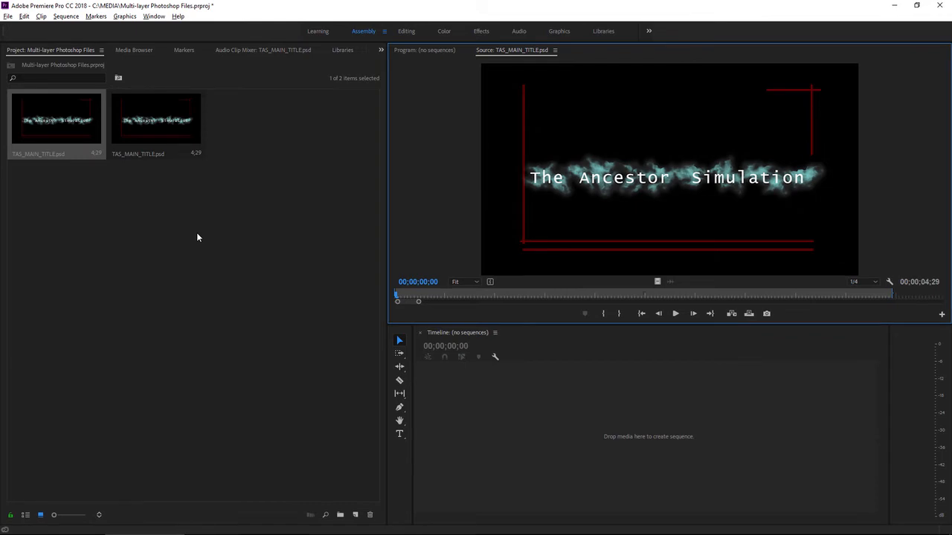
# Start another import of TAS_MAIN_TITLE.psd and set its layers to import as Individual Layers
pyautogui.rightClick(292, 345)
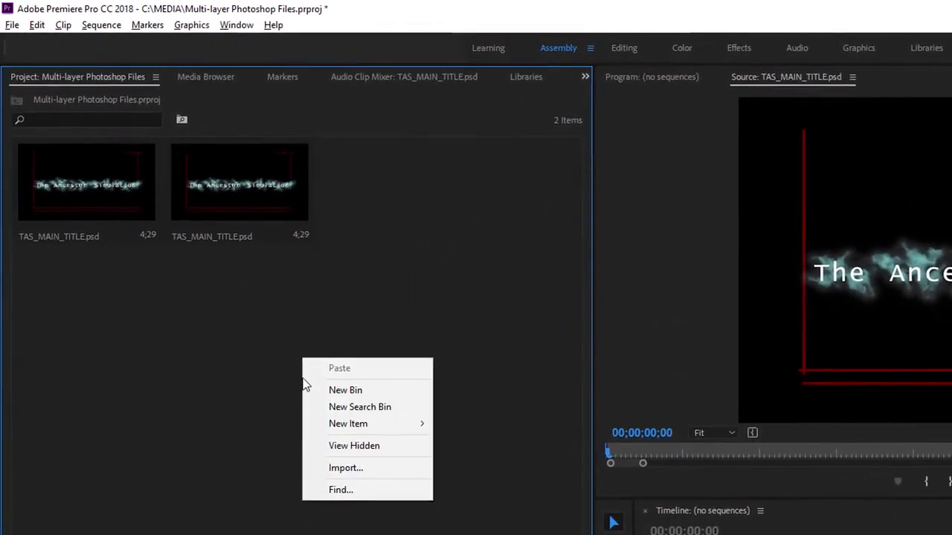
pyautogui.click(353, 448)
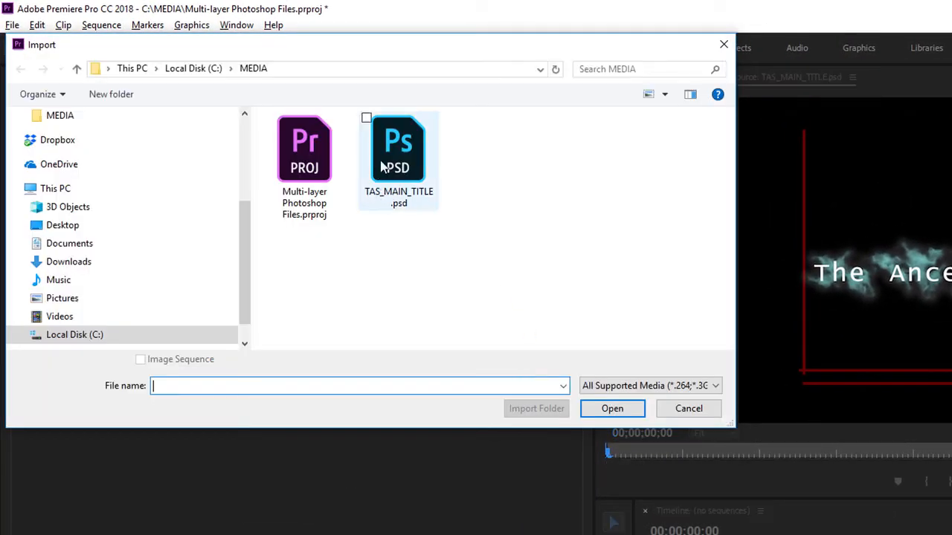
pyautogui.click(398, 156)
pyautogui.click(612, 411)
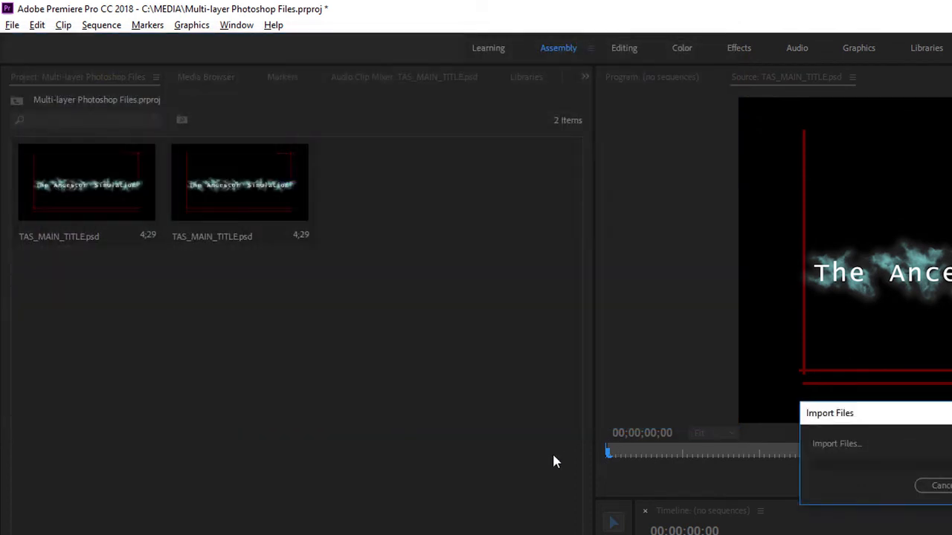
pyautogui.click(699, 329)
pyautogui.click(685, 362)
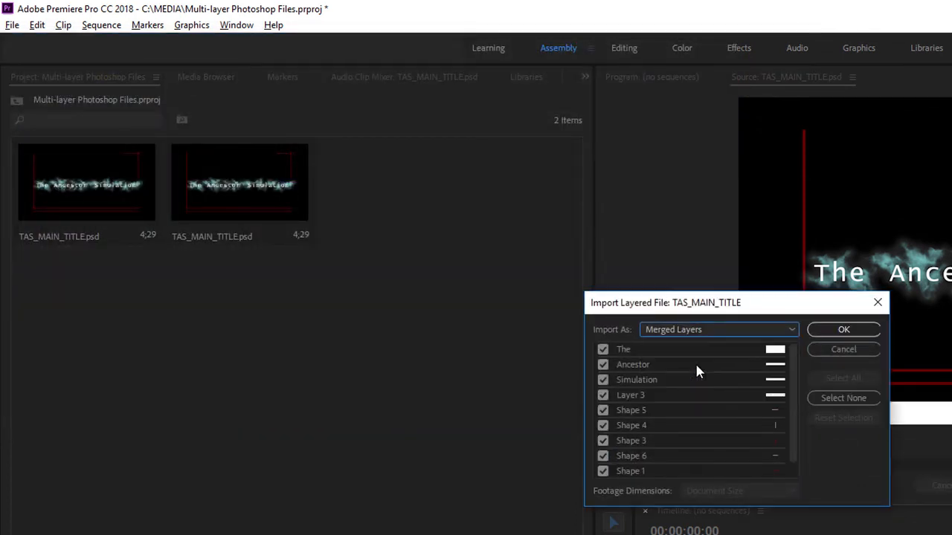
pyautogui.click(720, 331)
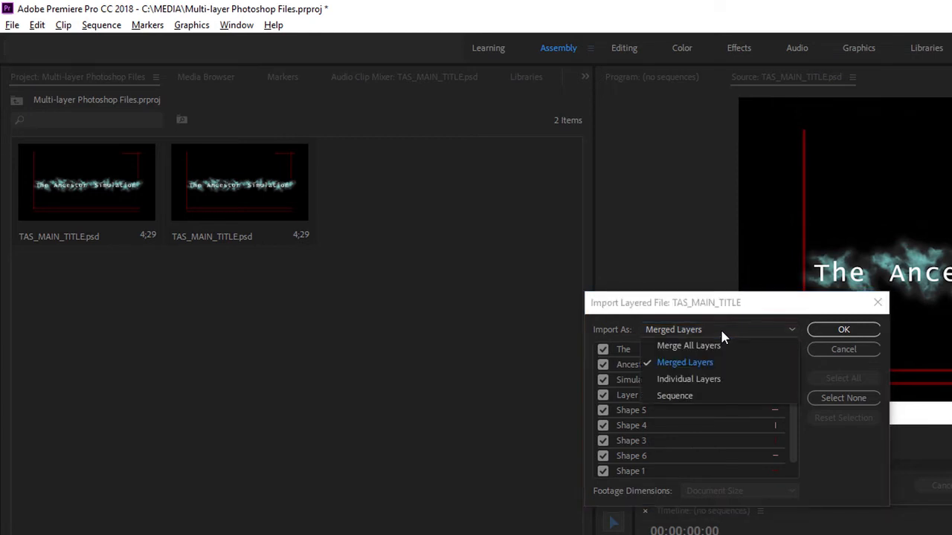
pyautogui.click(724, 380)
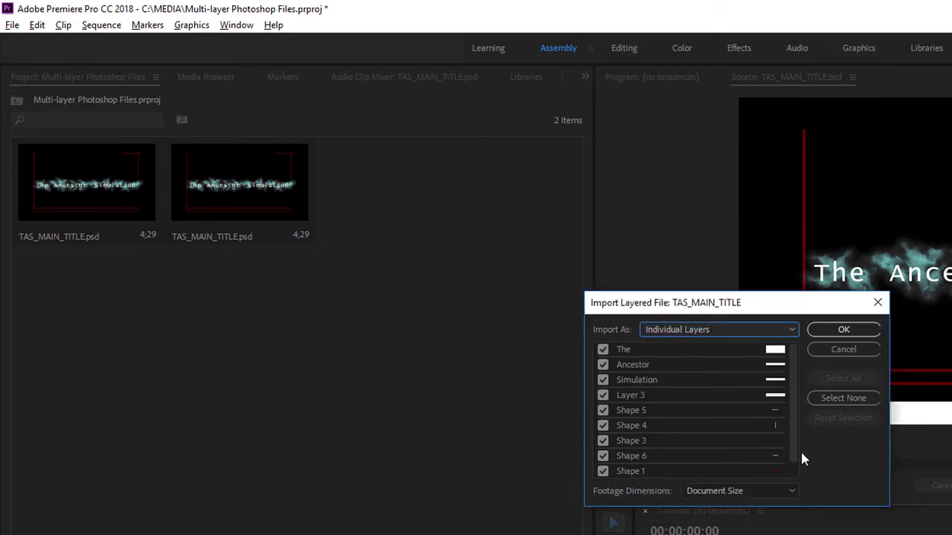
# Check the layer list, try the Layer Size footage dimensions, and import all layers at Document Size
pyautogui.scroll(-1, 795, 445)
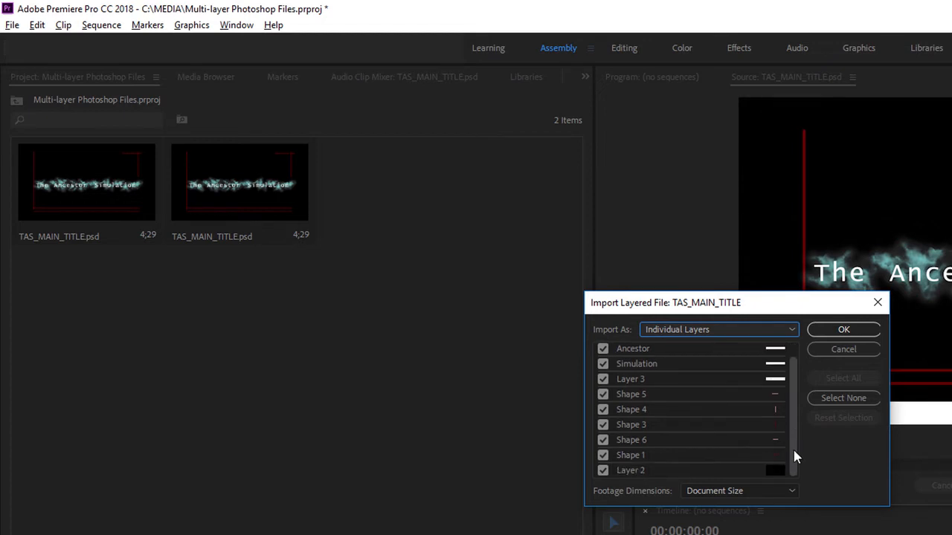
pyautogui.scroll(1, 795, 439)
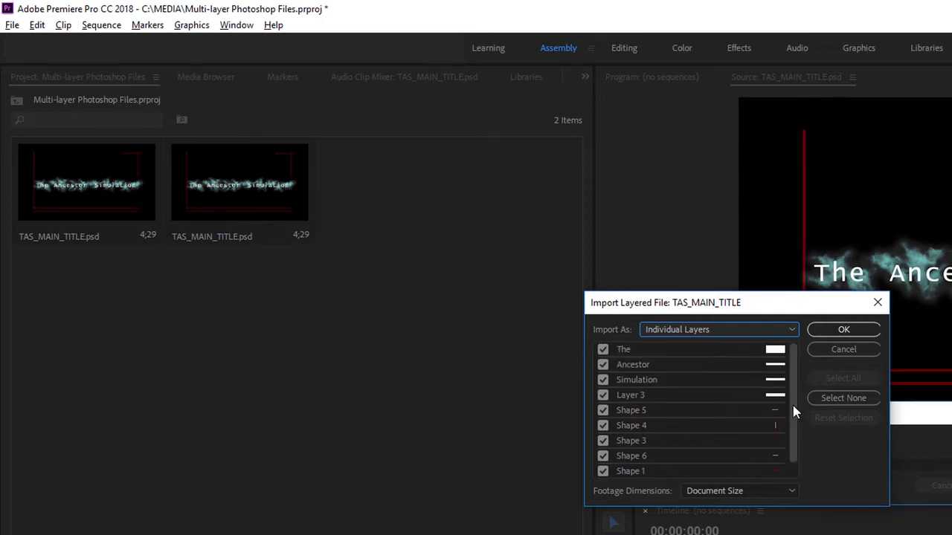
pyautogui.moveTo(793, 406); pyautogui.dragTo(788, 450)
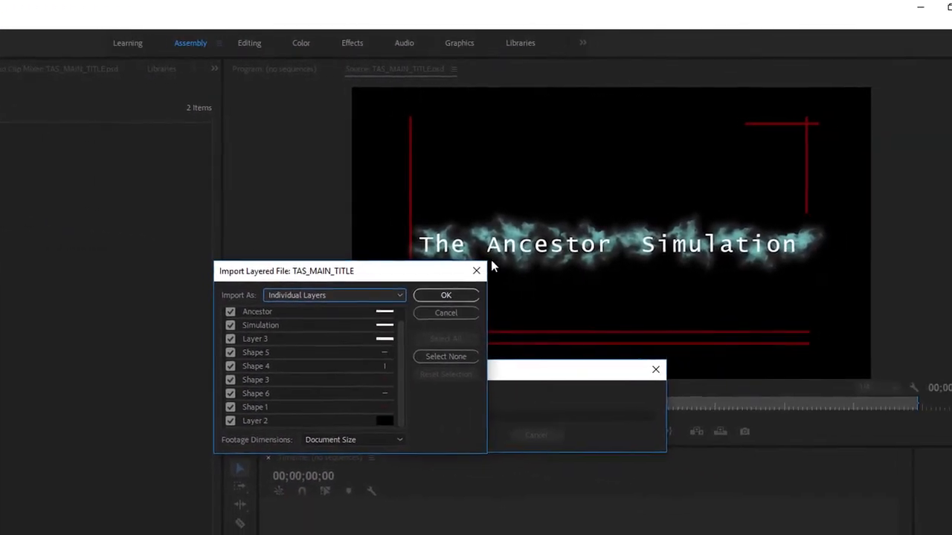
pyautogui.moveTo(450, 270); pyautogui.dragTo(389, 333)
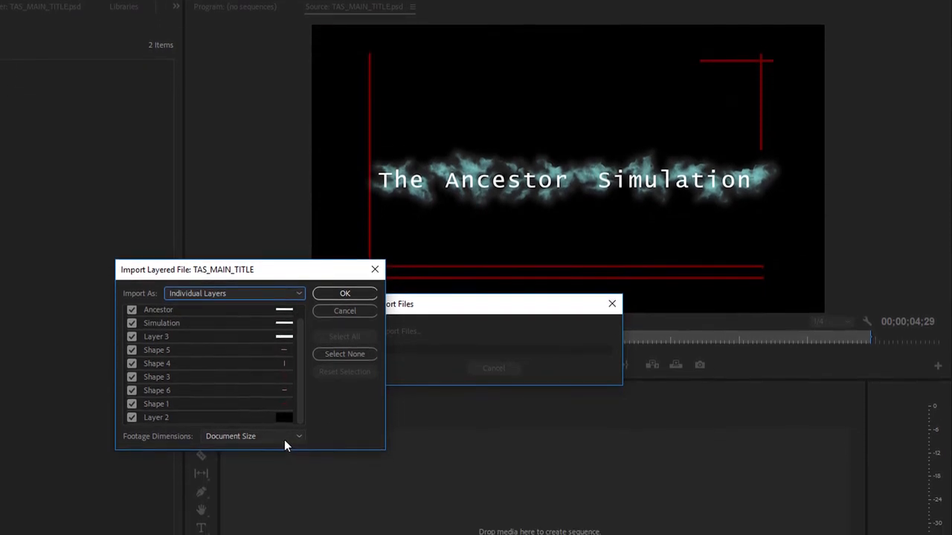
pyautogui.click(284, 441)
pyautogui.click(272, 467)
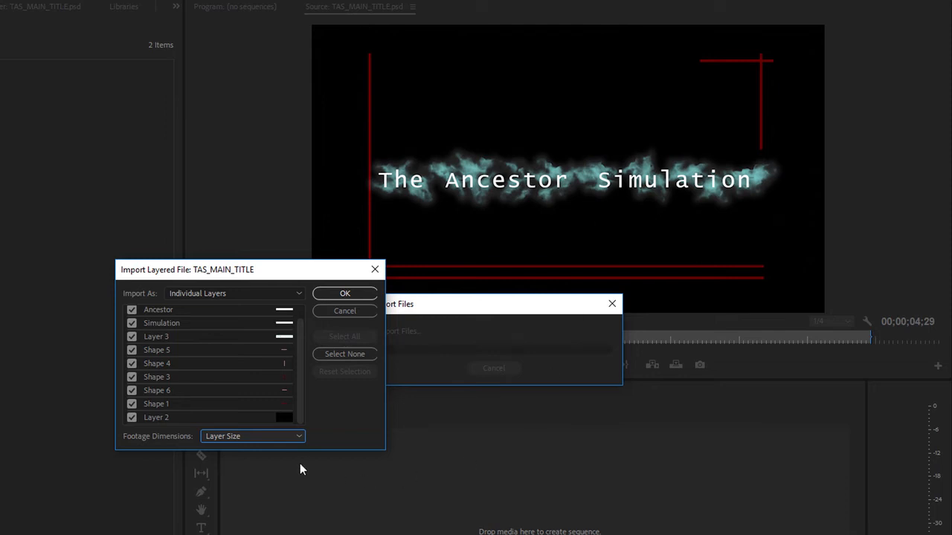
pyautogui.click(279, 437)
pyautogui.click(274, 450)
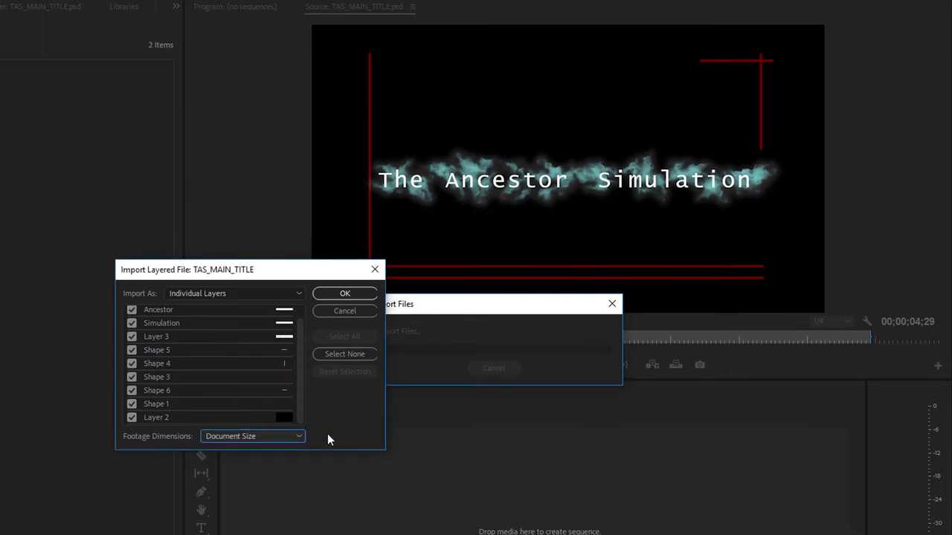
pyautogui.click(345, 293)
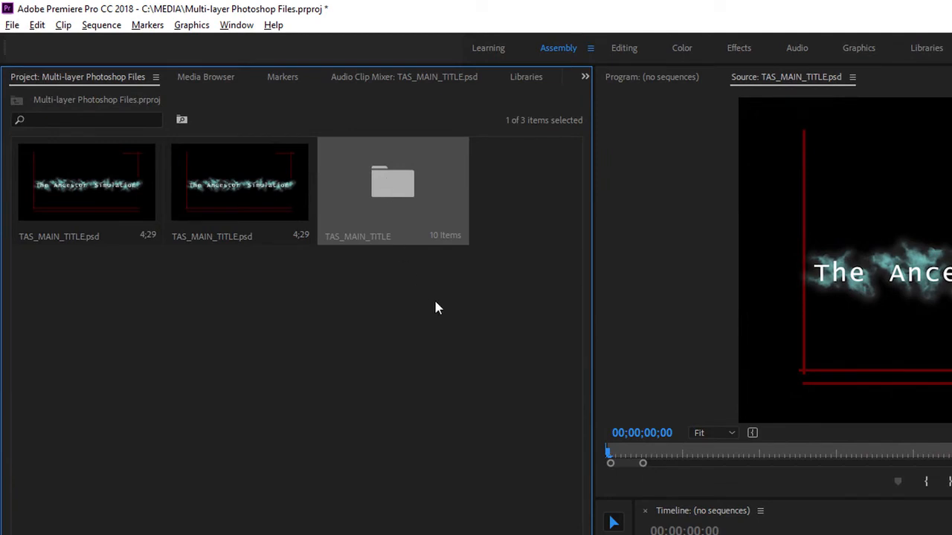
# Open the imported TAS_MAIN_TITLE bin, inspect its separate layer clips, and load the Shape 3 layer in the source monitor
pyautogui.doubleClick(403, 191)
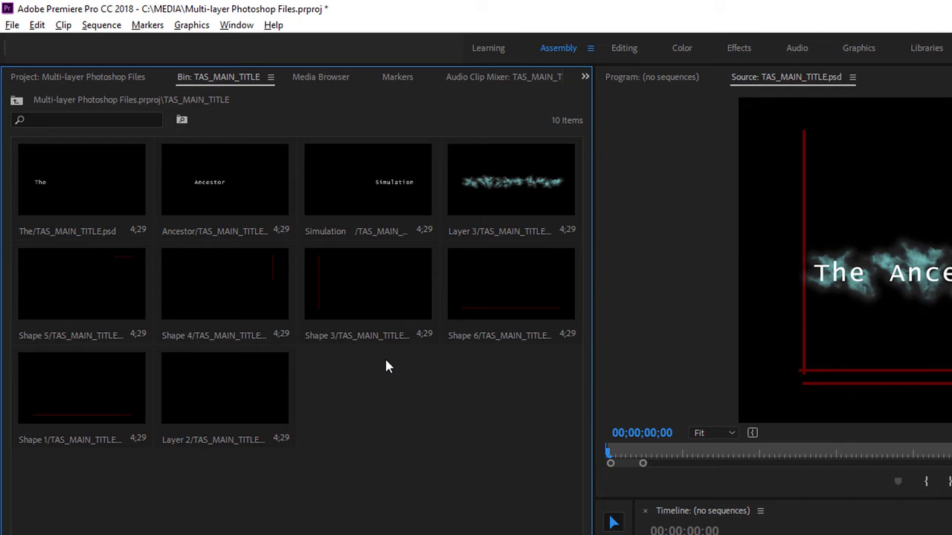
pyautogui.click(389, 287)
pyautogui.click(383, 186)
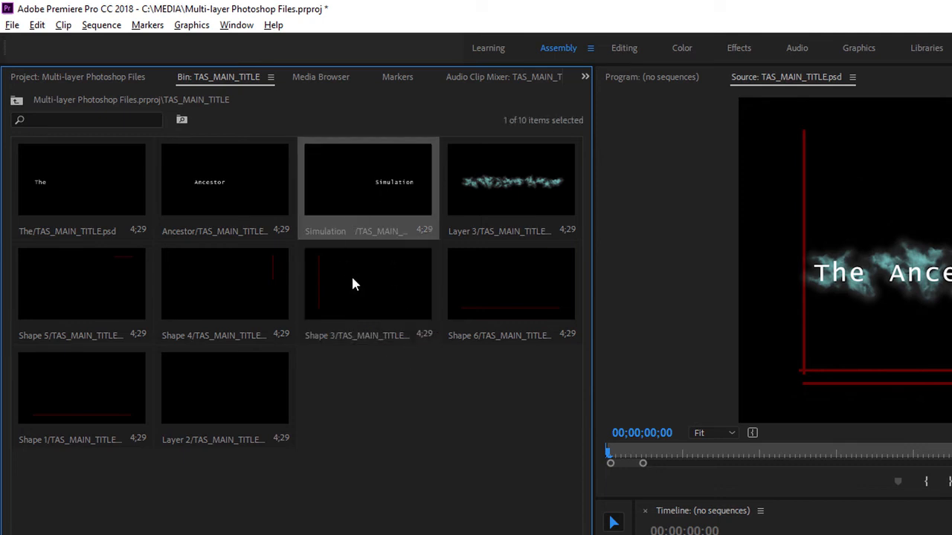
pyautogui.doubleClick(368, 287)
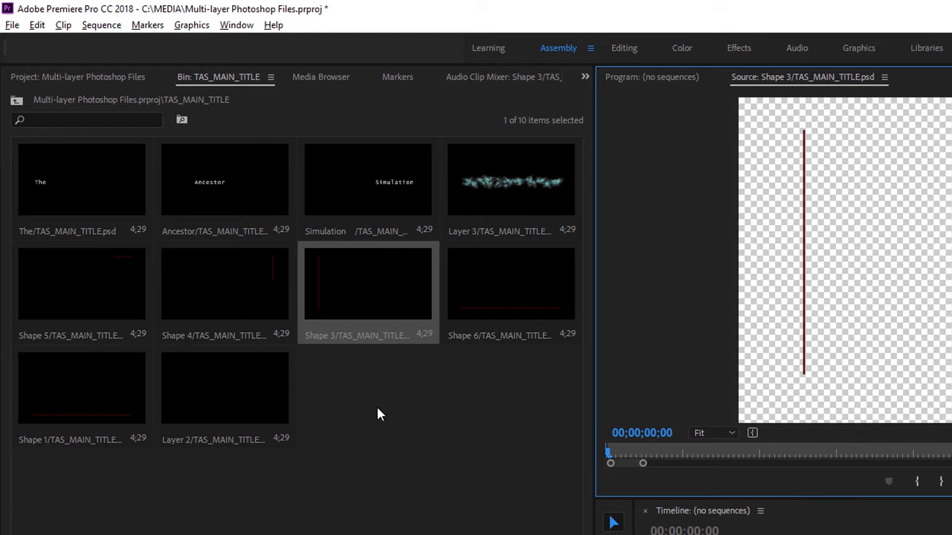
pyautogui.click(253, 298)
pyautogui.click(90, 301)
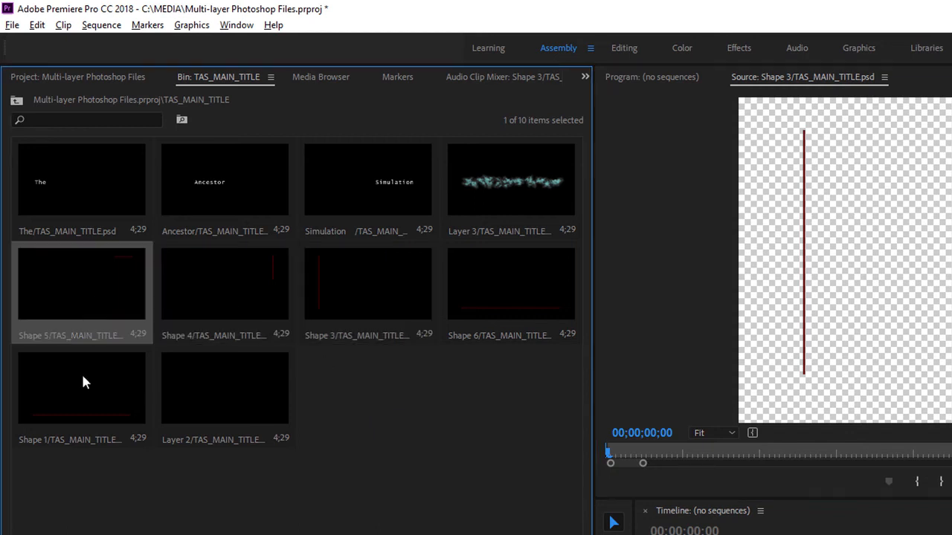
pyautogui.click(83, 383)
pyautogui.click(246, 398)
pyautogui.click(392, 410)
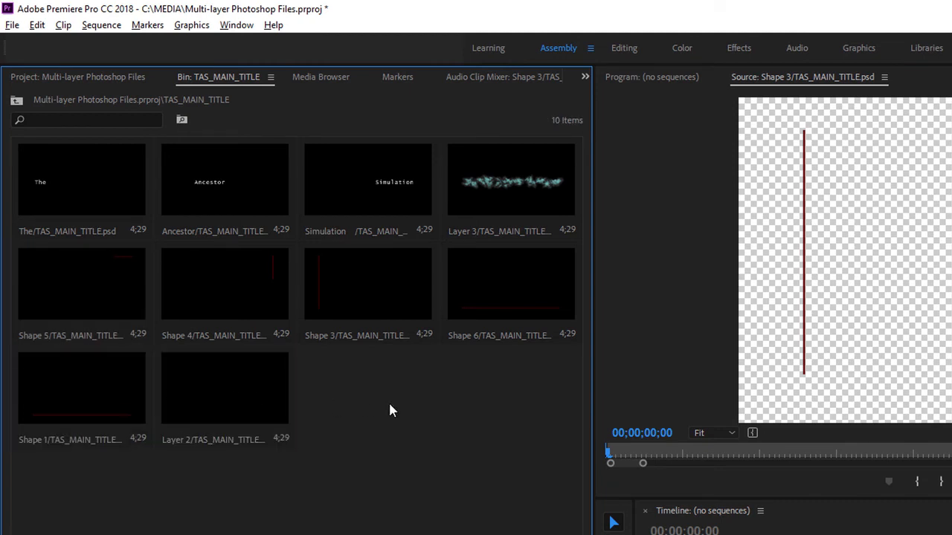
# Return to the project's top level and import TAS_MAIN_TITLE.psd as a Sequence with all layers at Document Size
pyautogui.click(29, 79)
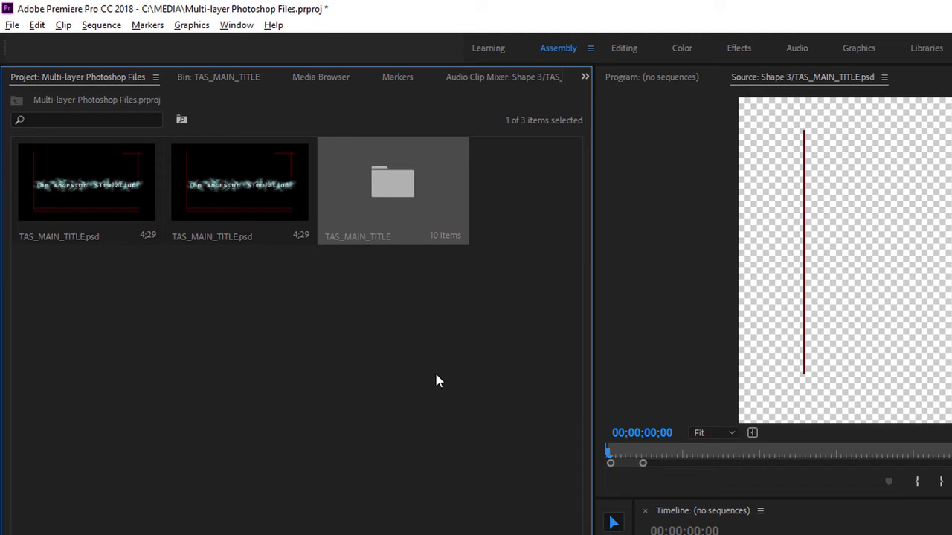
pyautogui.rightClick(396, 351)
pyautogui.click(432, 459)
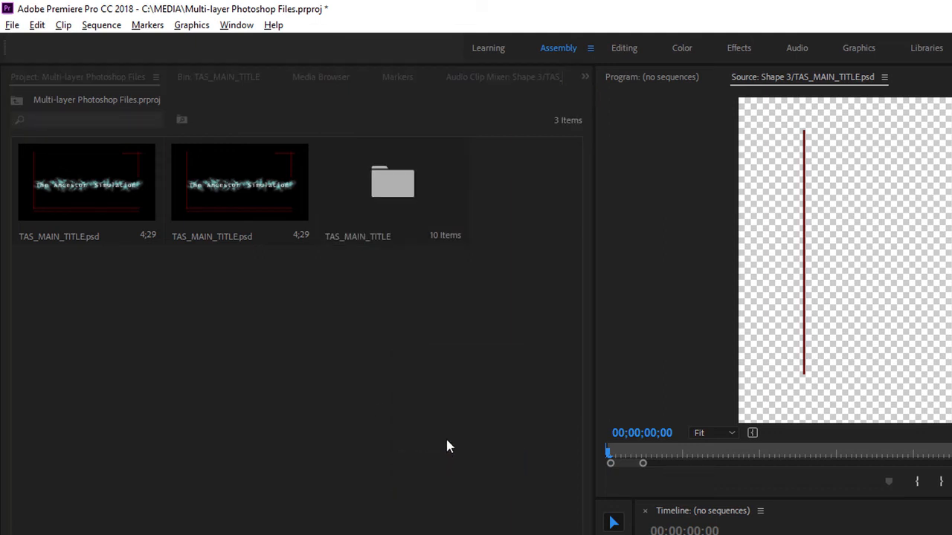
pyautogui.doubleClick(392, 151)
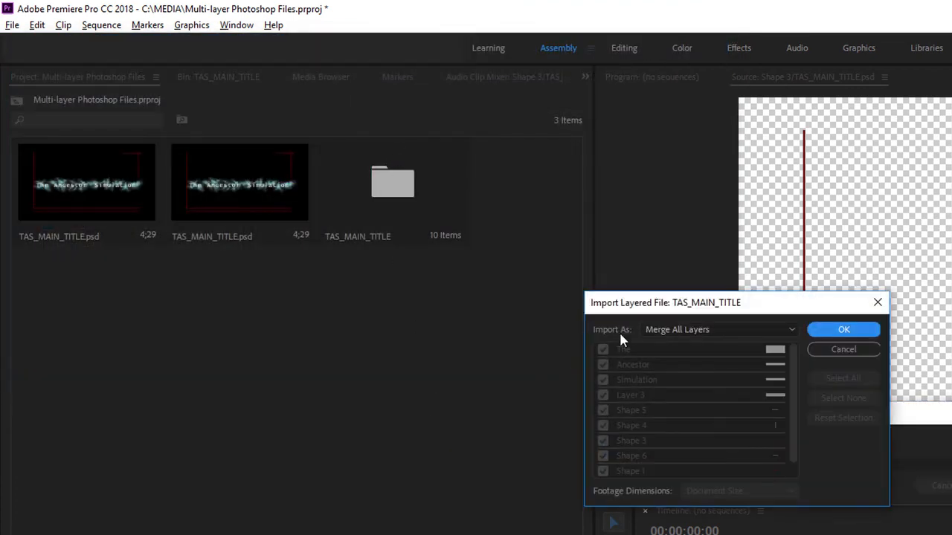
pyautogui.click(662, 332)
pyautogui.click(713, 400)
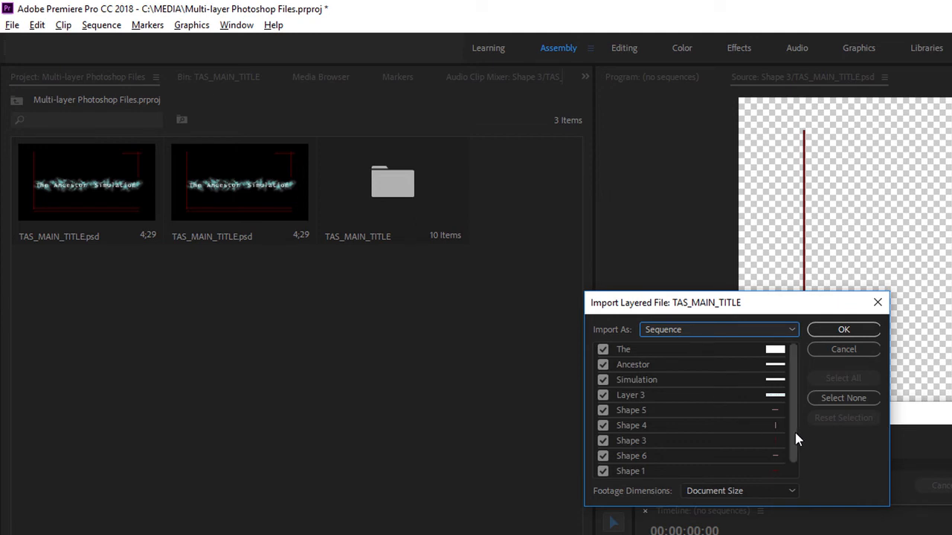
pyautogui.moveTo(794, 436)
pyautogui.mouseDown()
pyautogui.moveTo(795, 457)
pyautogui.moveTo(796, 425)
pyautogui.mouseUp()
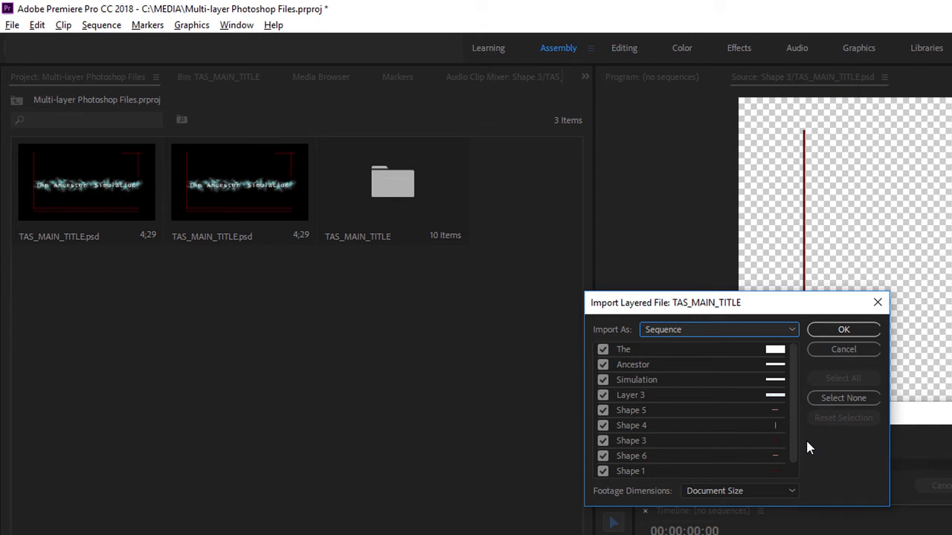
pyautogui.click(844, 329)
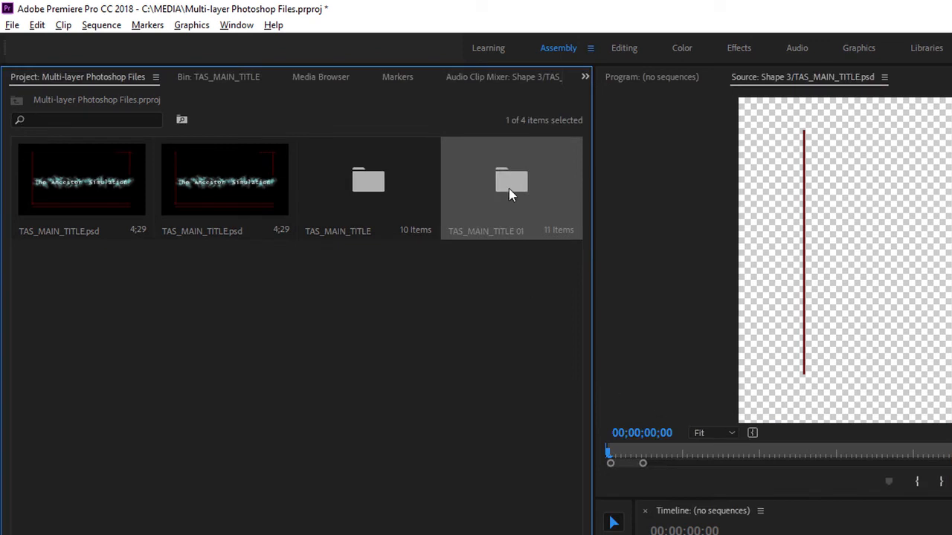
# Open the TAS_MAIN_TITLE sequence from the newly imported bin and enlarge the timeline to show all ten video tracks
pyautogui.doubleClick(509, 188)
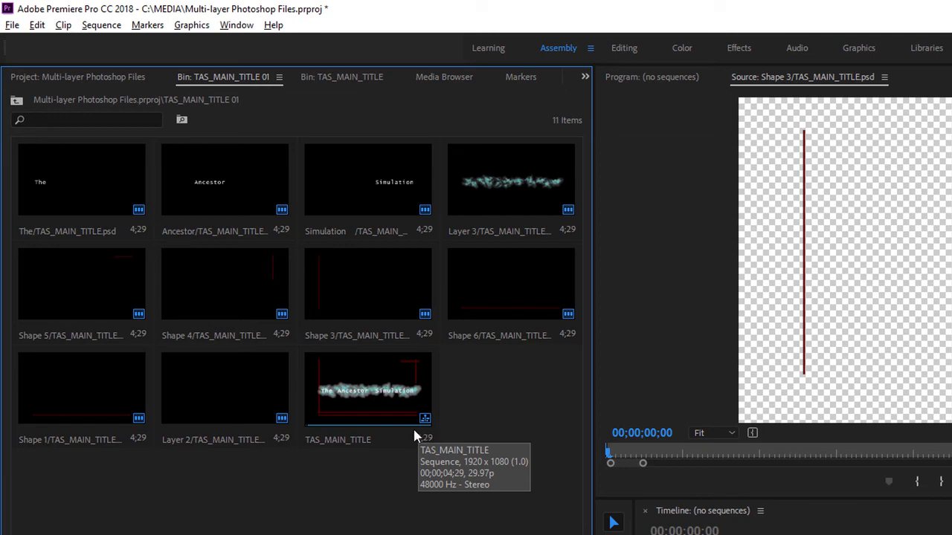
pyautogui.doubleClick(384, 383)
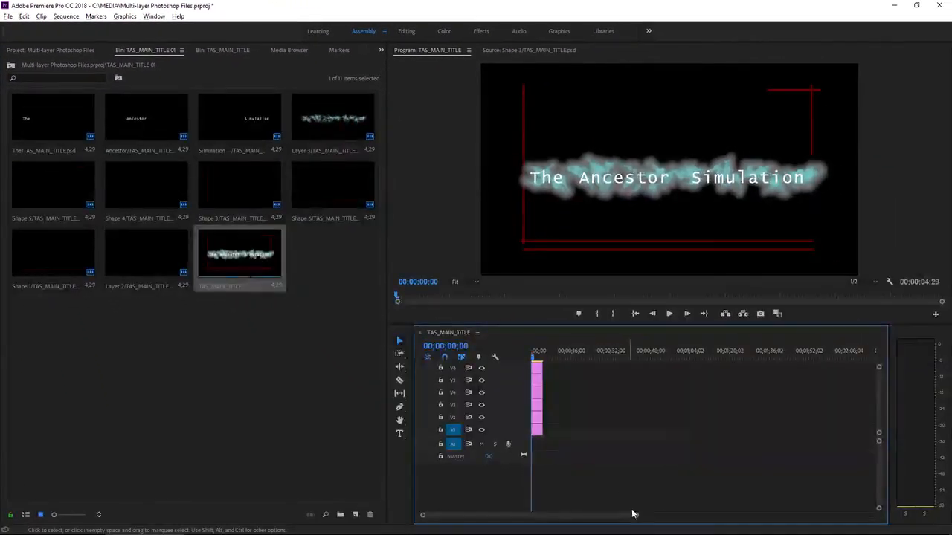
pyautogui.moveTo(635, 517); pyautogui.dragTo(586, 515)
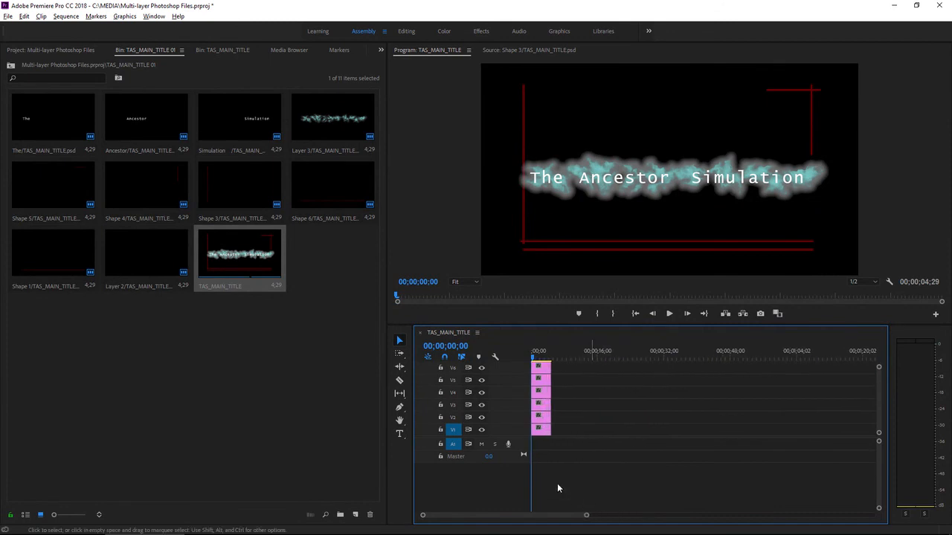
pyautogui.moveTo(520, 437); pyautogui.dragTo(520, 484)
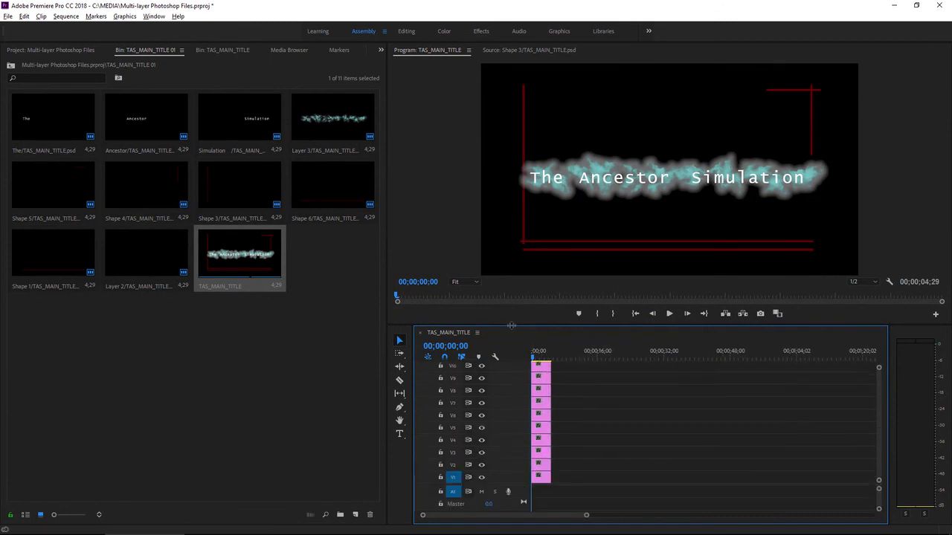
pyautogui.moveTo(513, 326); pyautogui.dragTo(505, 290)
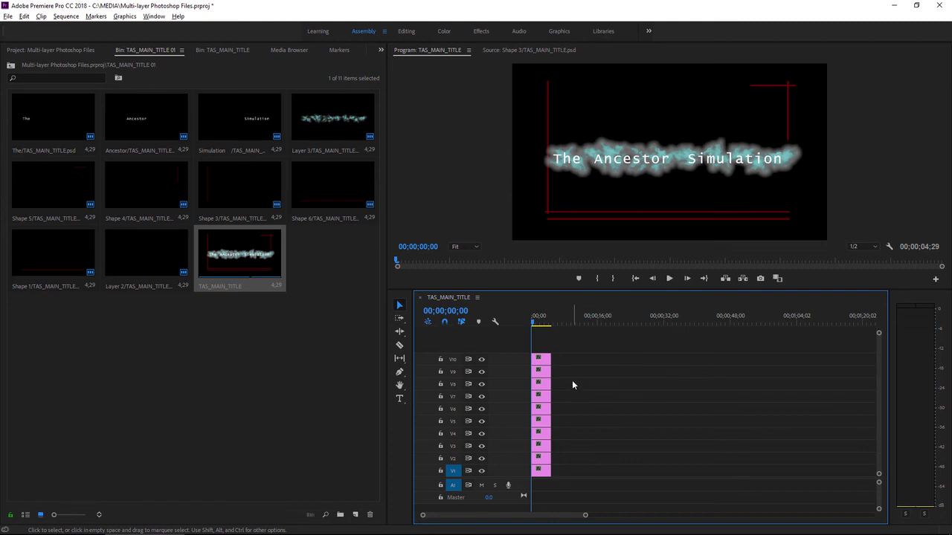
# Check the Still Image Default Duration in the Timeline preferences and close them without changes
pyautogui.click(24, 16)
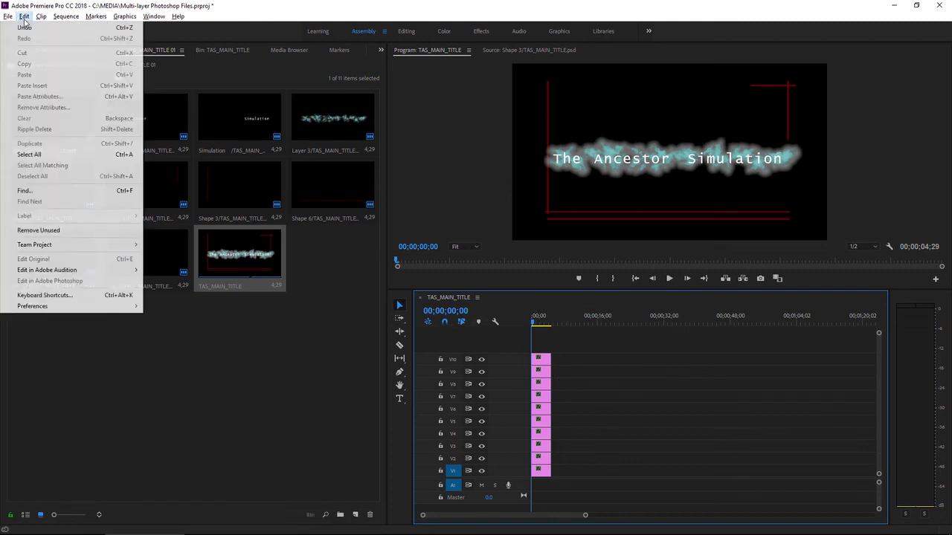
pyautogui.moveTo(42, 306)
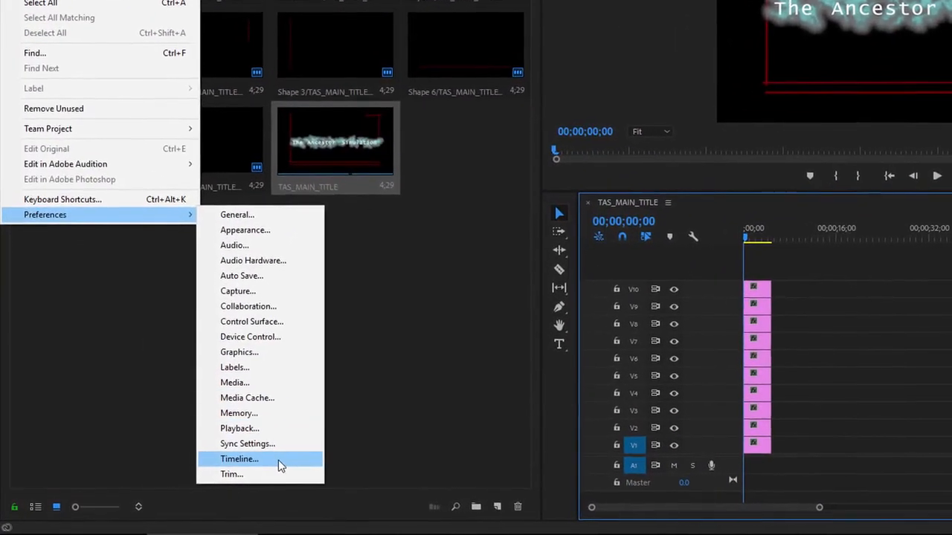
pyautogui.click(276, 460)
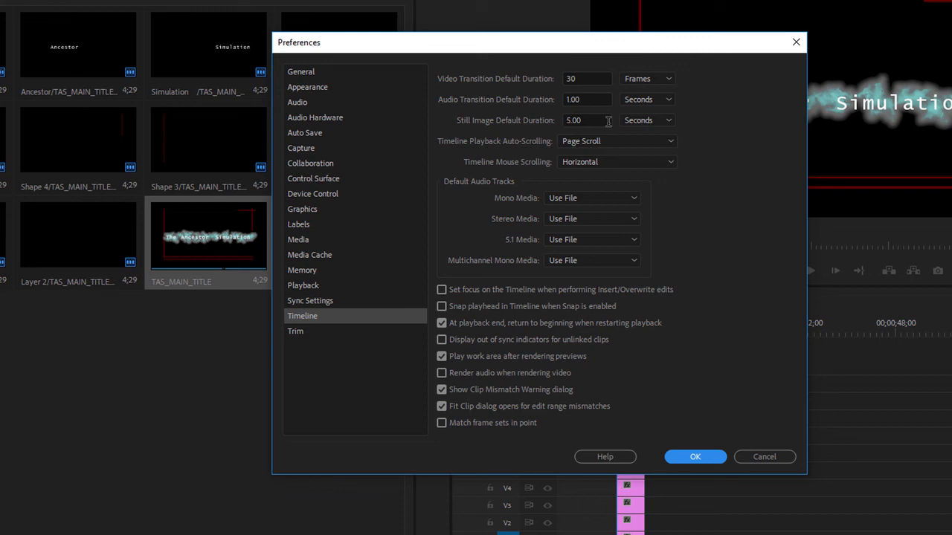
pyautogui.moveTo(608, 121); pyautogui.dragTo(527, 113)
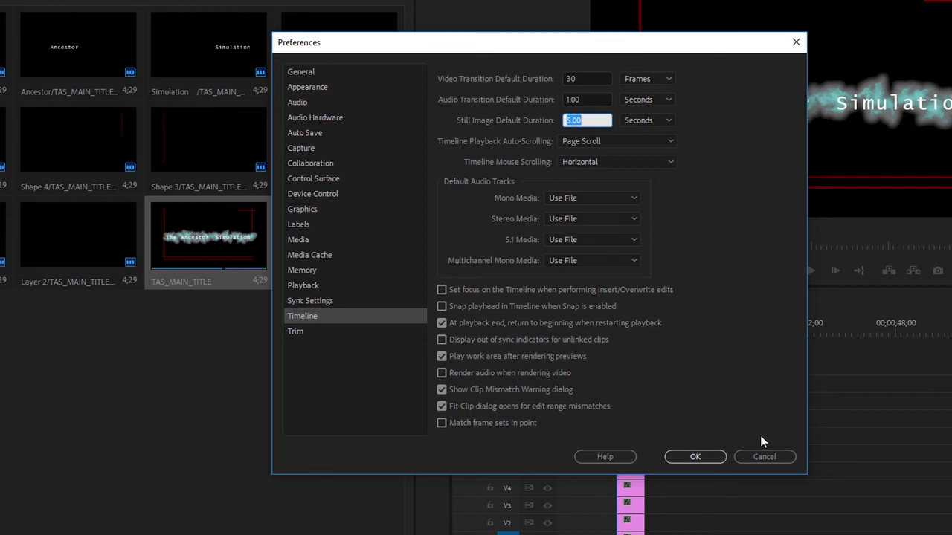
pyautogui.click(763, 457)
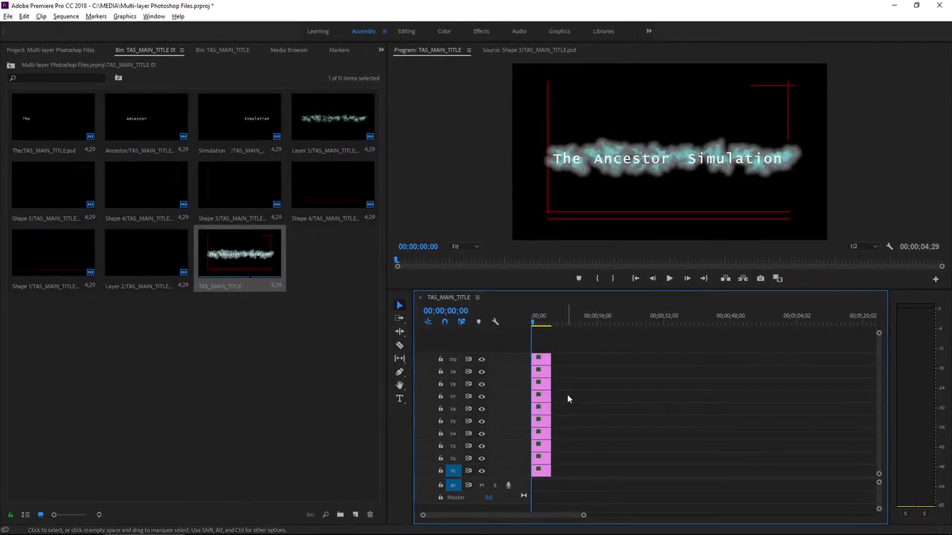
# Extend the The/TAS_MAIN_TITLE.psd clip on track V10 so that it ends at about 21 seconds
pyautogui.moveTo(556, 358); pyautogui.dragTo(616, 359)
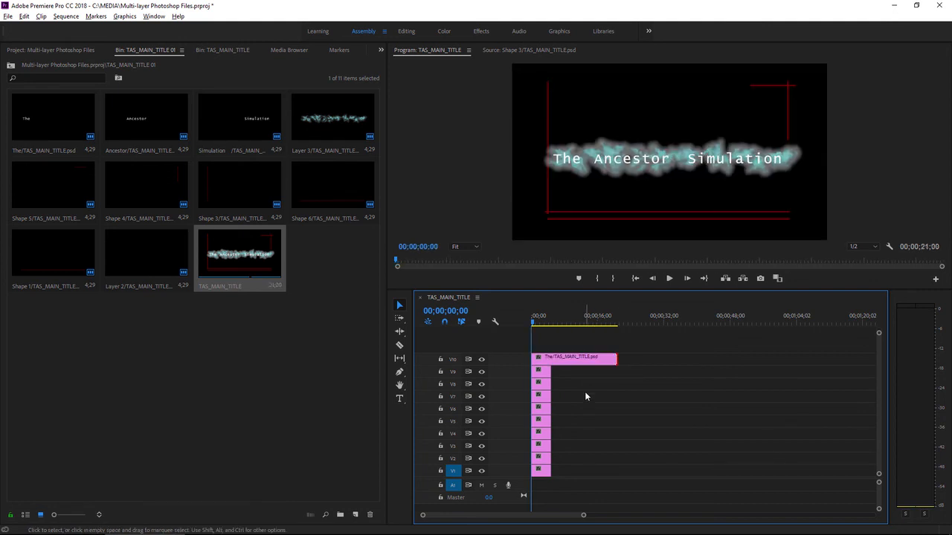